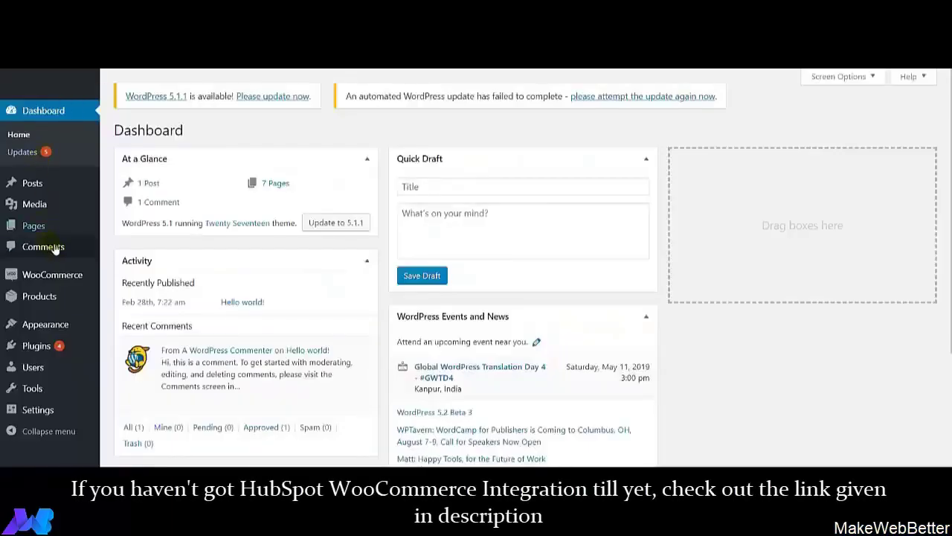
Activate HubSpot WooCommerce Integration PRO under WooCommerce > HubSpot with the saved licence key
{"action": "mouse_move", "coordinate": [61, 276]}
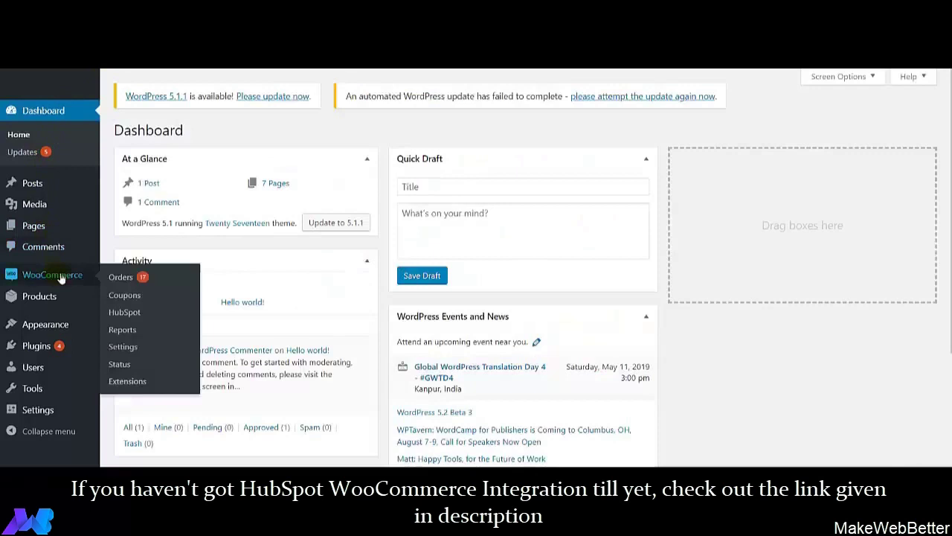
{"action": "left_click", "coordinate": [123, 312]}
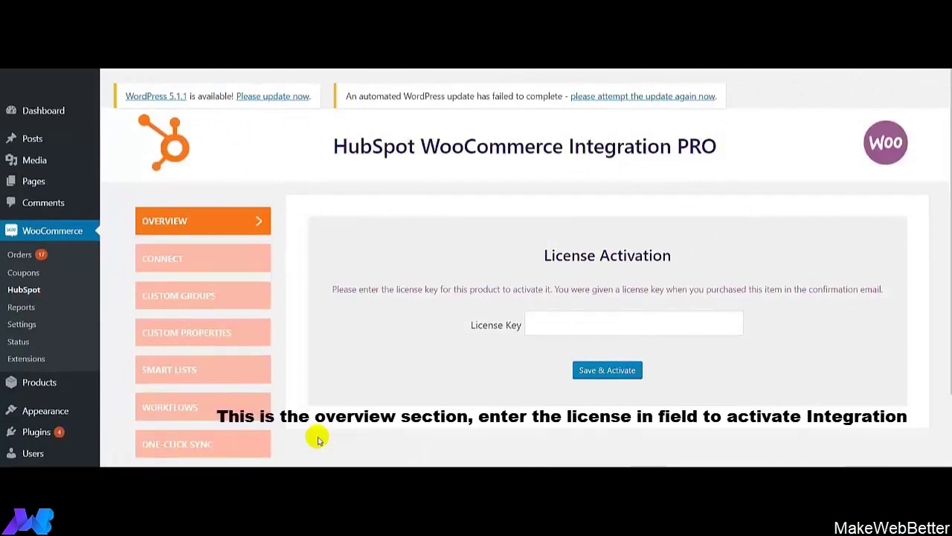
{"action": "left_click", "coordinate": [542, 326]}
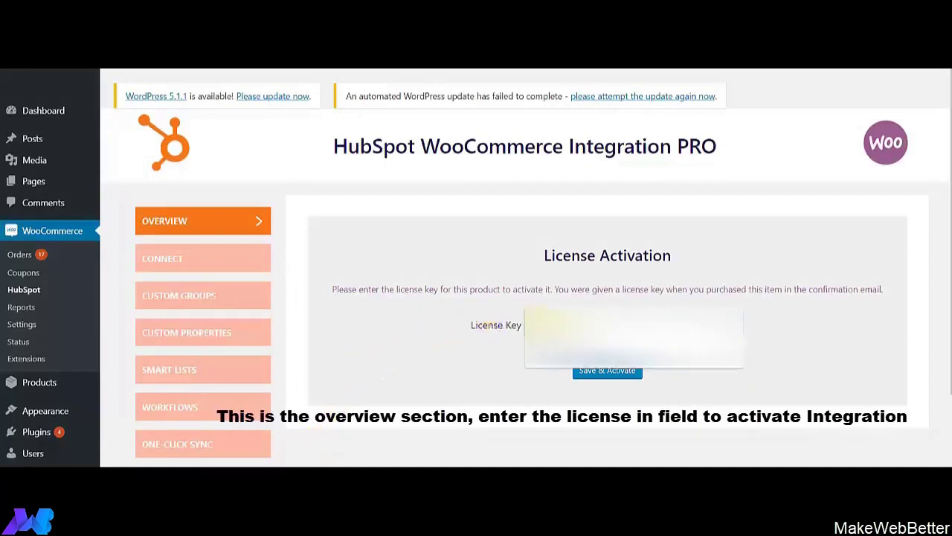
{"action": "left_click", "coordinate": [565, 351]}
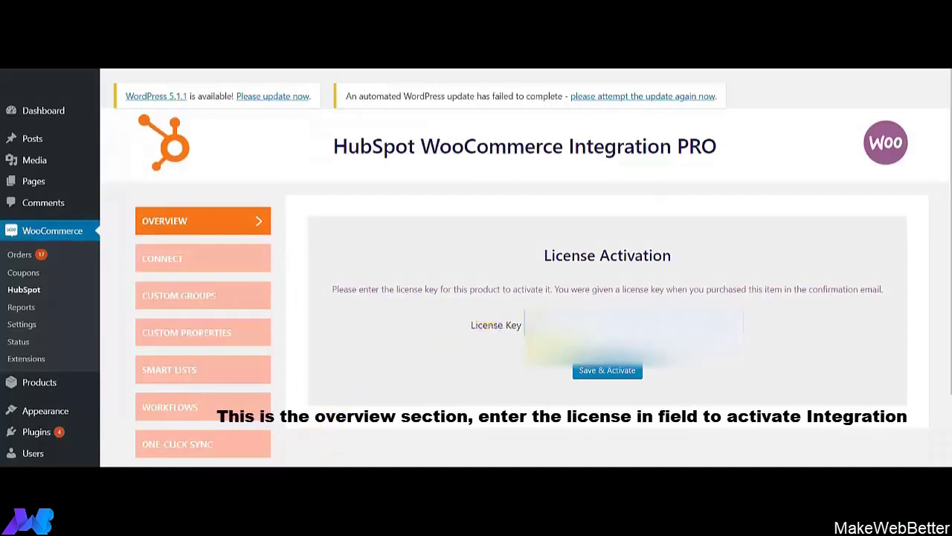
{"action": "left_click", "coordinate": [606, 376]}
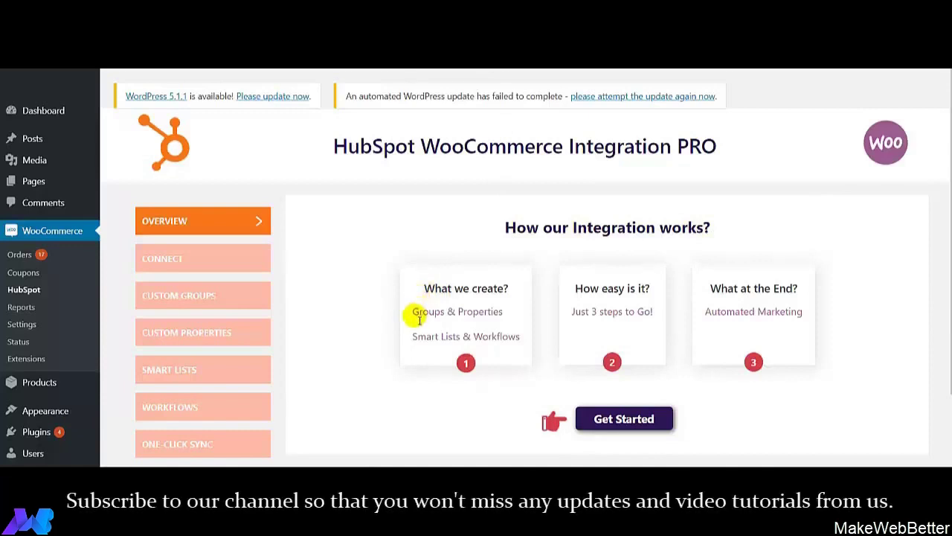
Start the integration setup and reach the Connect With HubSpot settings with the integration on
{"action": "left_click", "coordinate": [622, 427]}
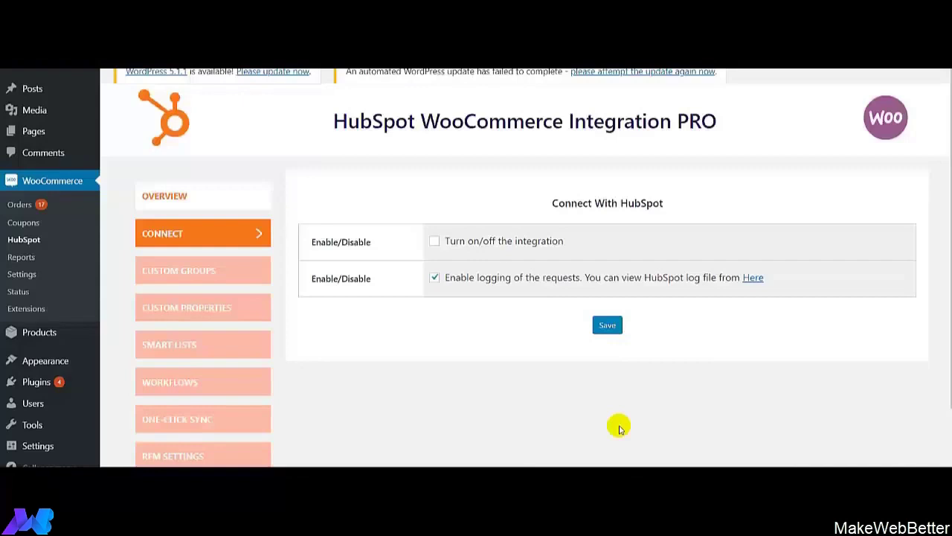
{"action": "scroll", "coordinate": [620, 428], "scroll_direction": "up", "scroll_amount": 1}
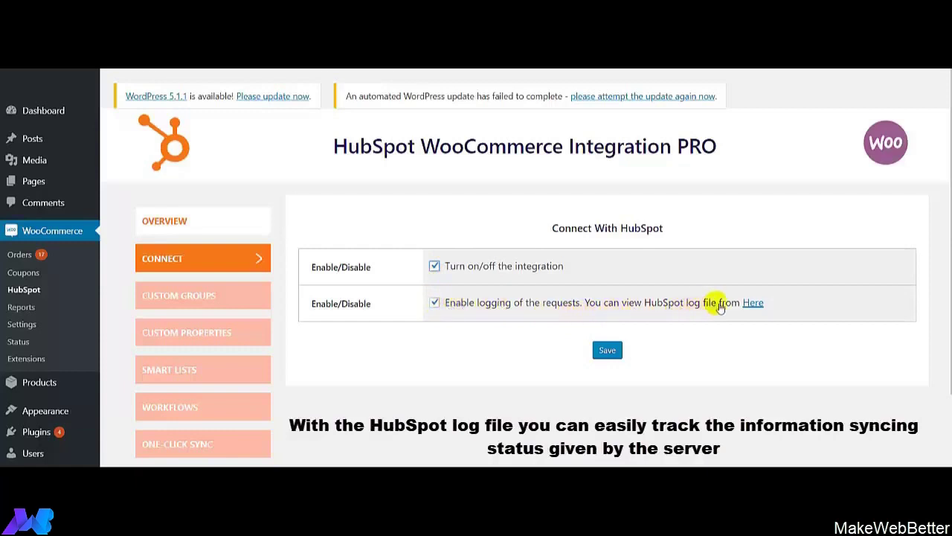
Save the enabled integration, authorize and grant HubSpot access, and agree to support tracking
{"action": "left_click", "coordinate": [603, 350]}
{"action": "scroll", "coordinate": [598, 354], "scroll_direction": "up", "scroll_amount": 1}
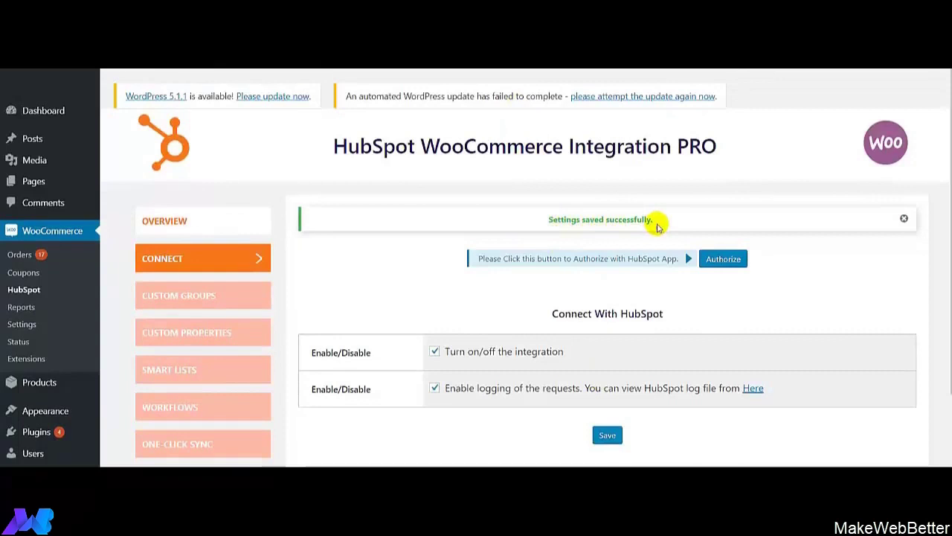
{"action": "left_click", "coordinate": [726, 260]}
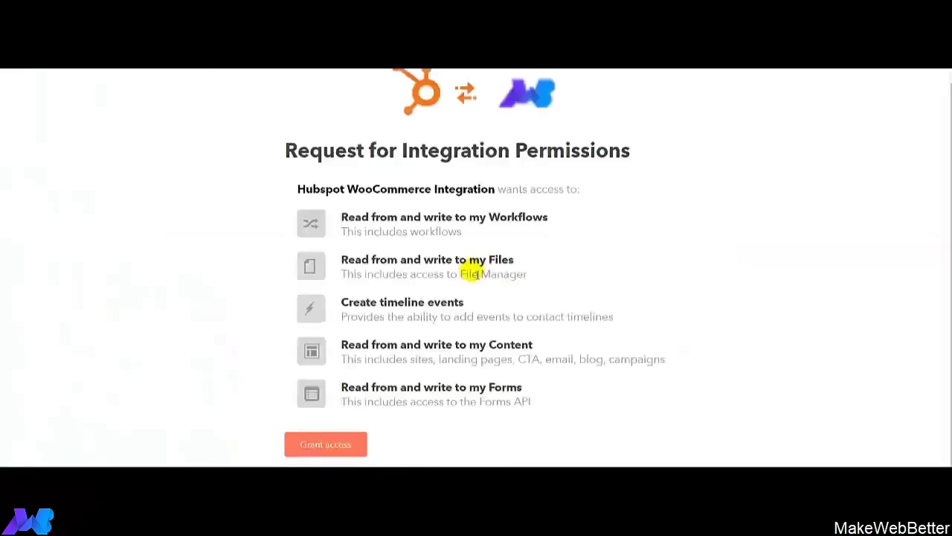
{"action": "left_click", "coordinate": [347, 444]}
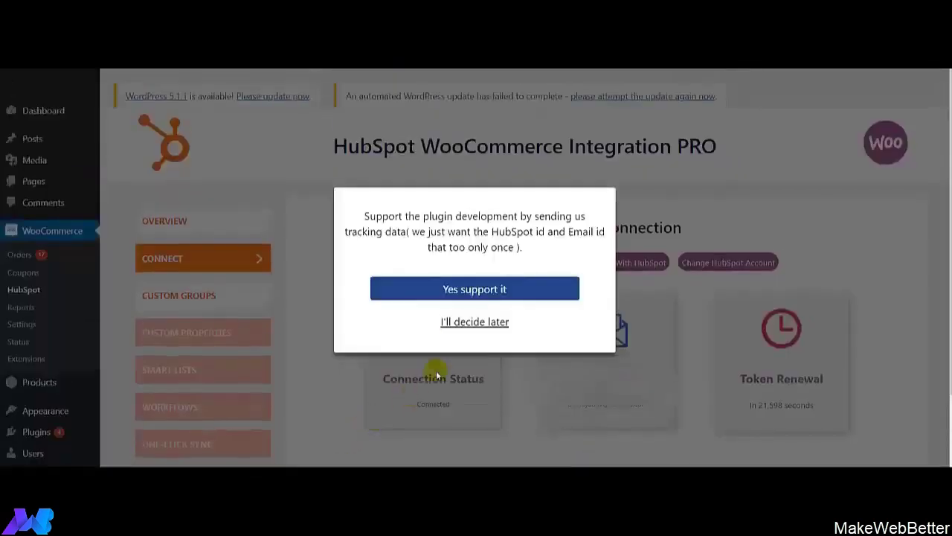
{"action": "left_click", "coordinate": [465, 294]}
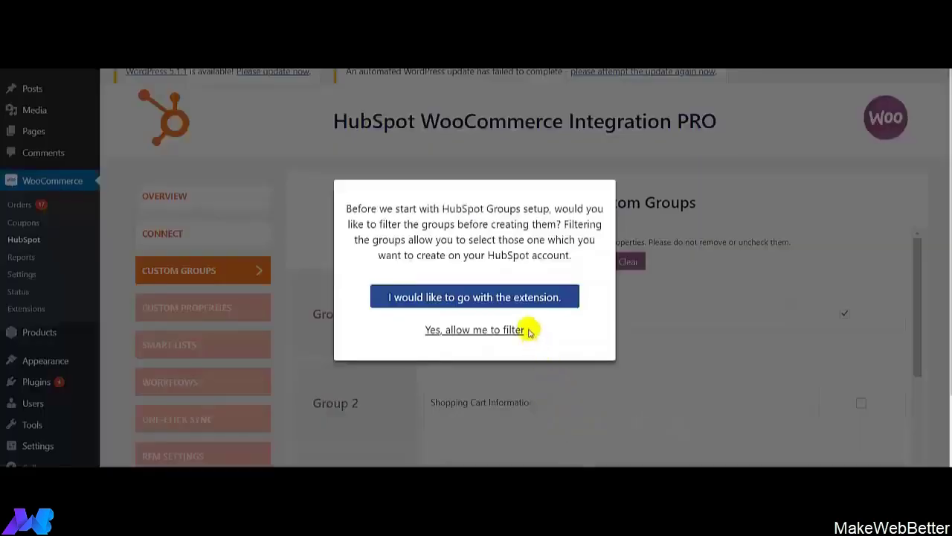
Keep the extension's default custom groups and review Groups 1–8, Customer Group to ROI Tracking
{"action": "scroll", "coordinate": [521, 316], "scroll_direction": "up", "scroll_amount": 1}
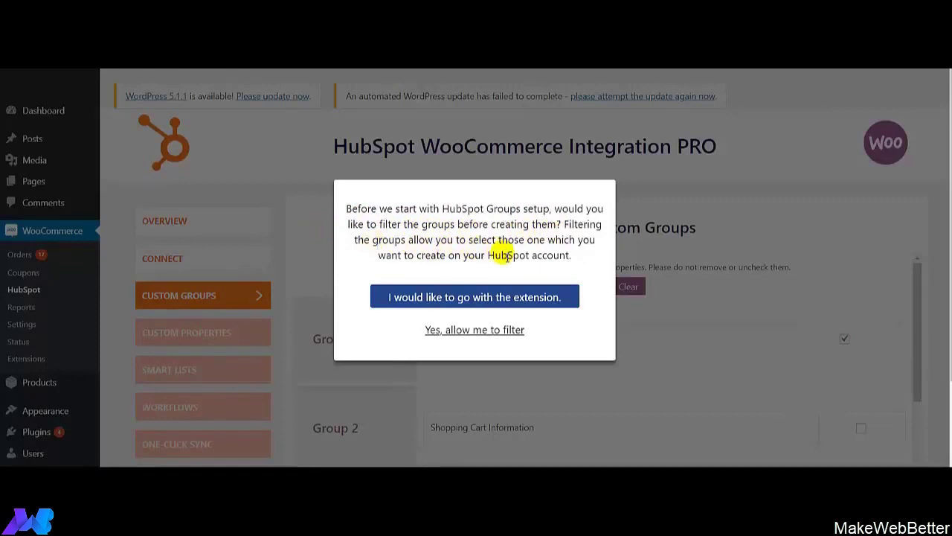
{"action": "left_click", "coordinate": [483, 297]}
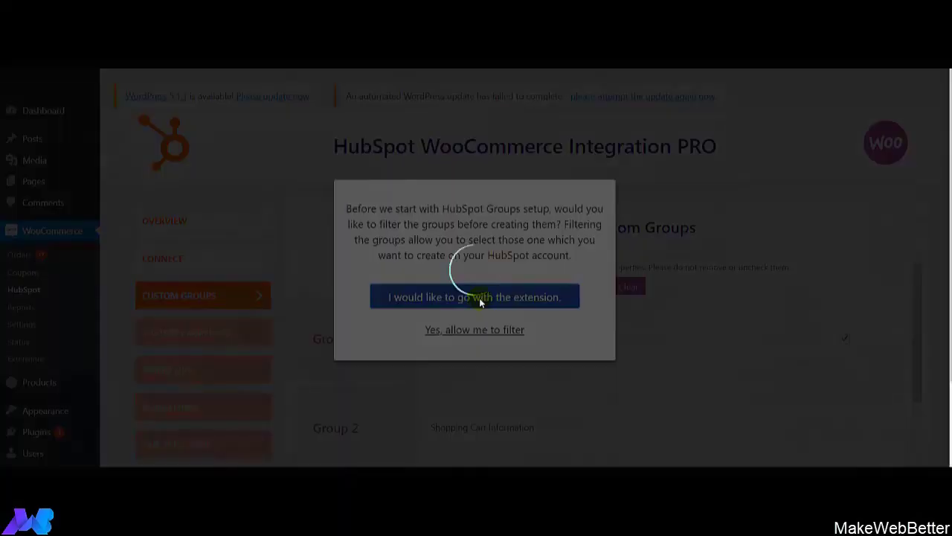
{"action": "scroll", "coordinate": [481, 301], "scroll_direction": "up", "scroll_amount": 1}
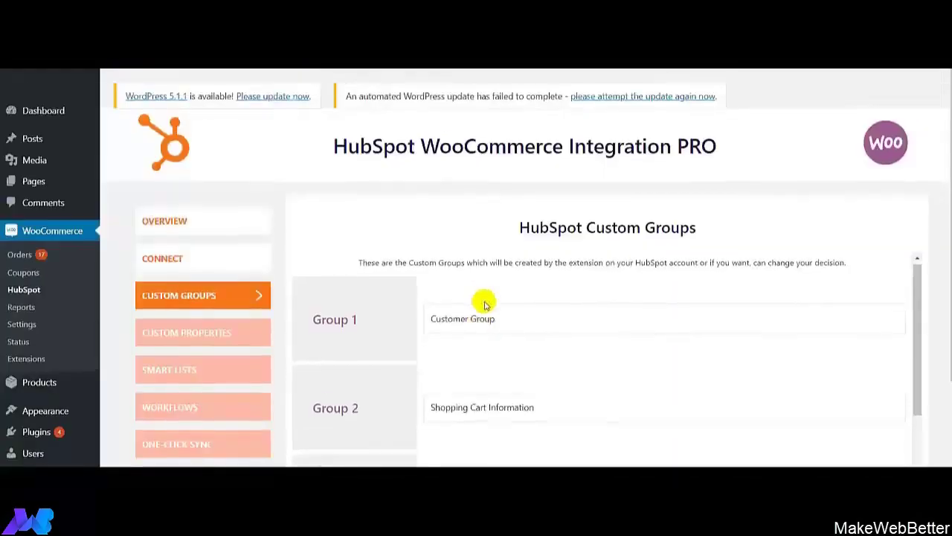
{"action": "scroll", "coordinate": [487, 303], "scroll_direction": "down", "scroll_amount": 1}
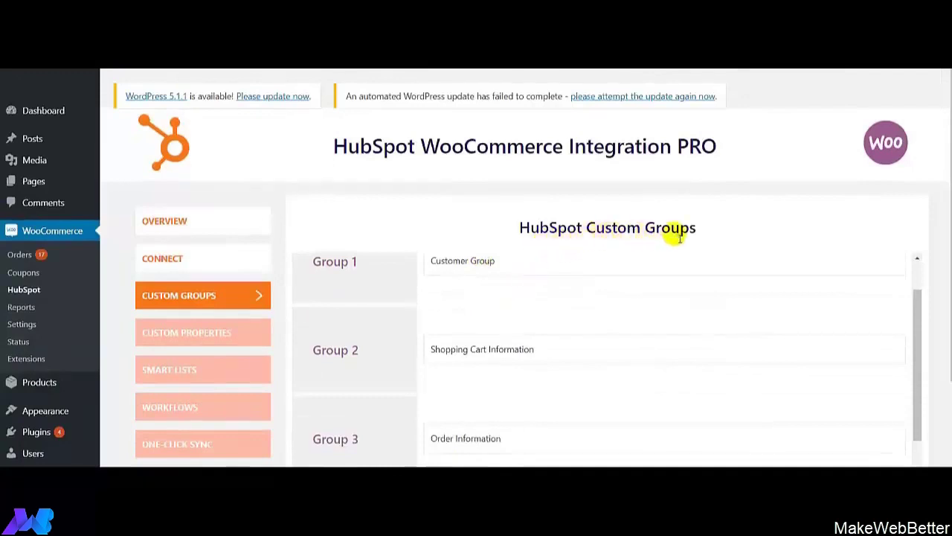
{"action": "scroll", "coordinate": [405, 332], "scroll_direction": "up", "scroll_amount": 1}
{"action": "scroll", "coordinate": [404, 332], "scroll_direction": "down", "scroll_amount": 1}
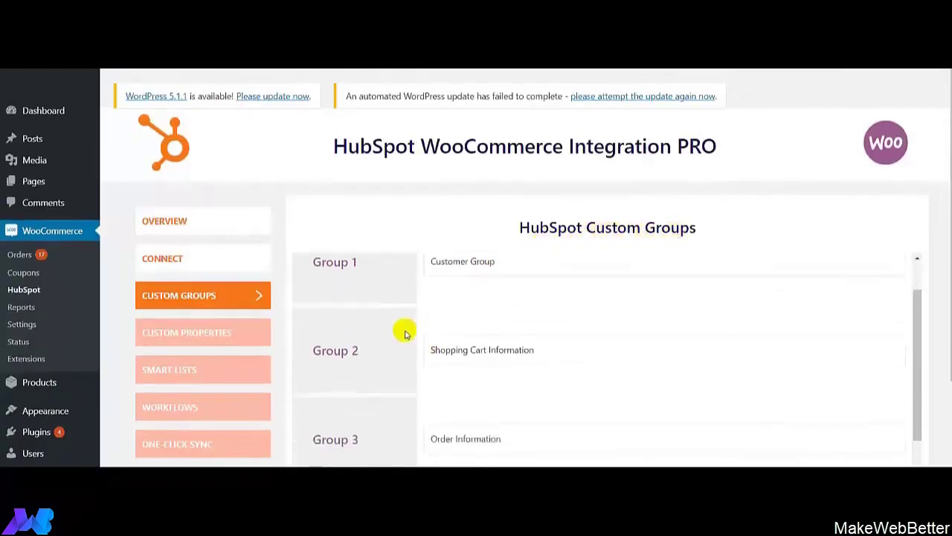
{"action": "scroll", "coordinate": [536, 328], "scroll_direction": "down", "scroll_amount": 1}
{"action": "scroll", "coordinate": [514, 339], "scroll_direction": "up", "scroll_amount": 1}
{"action": "scroll", "coordinate": [506, 340], "scroll_direction": "down", "scroll_amount": 4}
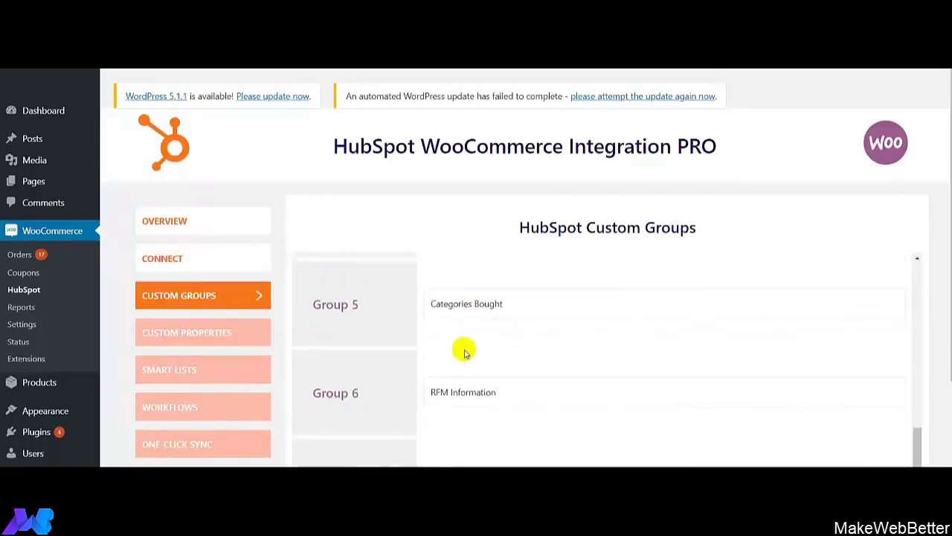
{"action": "scroll", "coordinate": [456, 346], "scroll_direction": "up", "scroll_amount": 5}
{"action": "scroll", "coordinate": [484, 350], "scroll_direction": "down", "scroll_amount": 8}
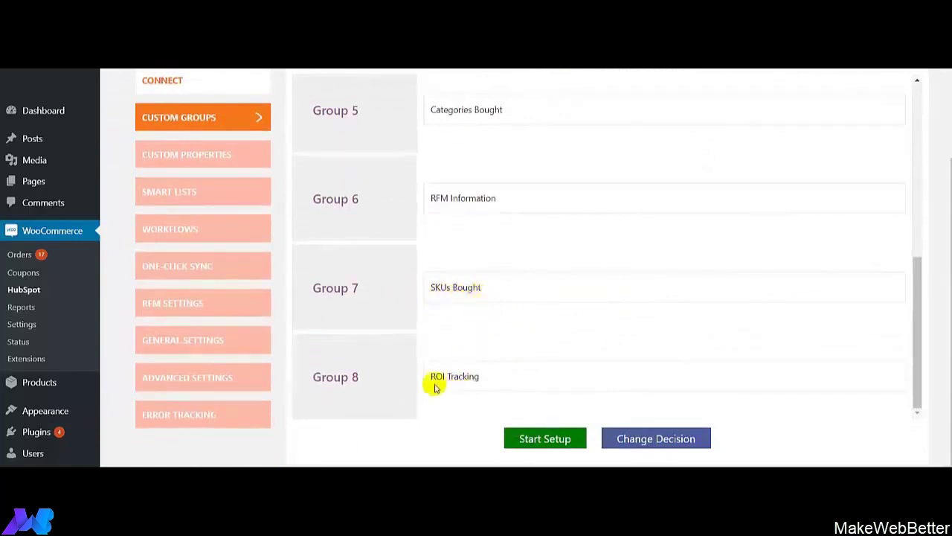
{"action": "scroll", "coordinate": [437, 384], "scroll_direction": "up", "scroll_amount": 5}
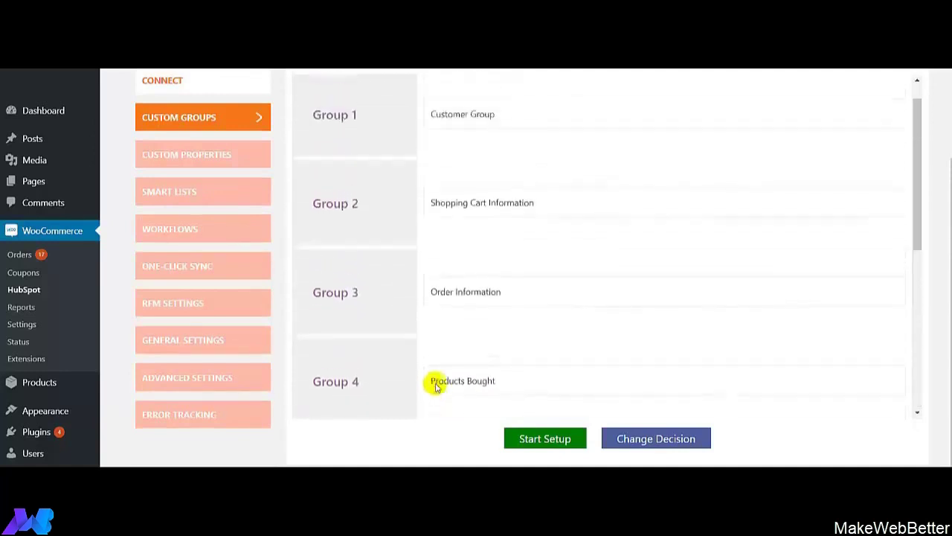
{"action": "scroll", "coordinate": [438, 381], "scroll_direction": "up", "scroll_amount": 1}
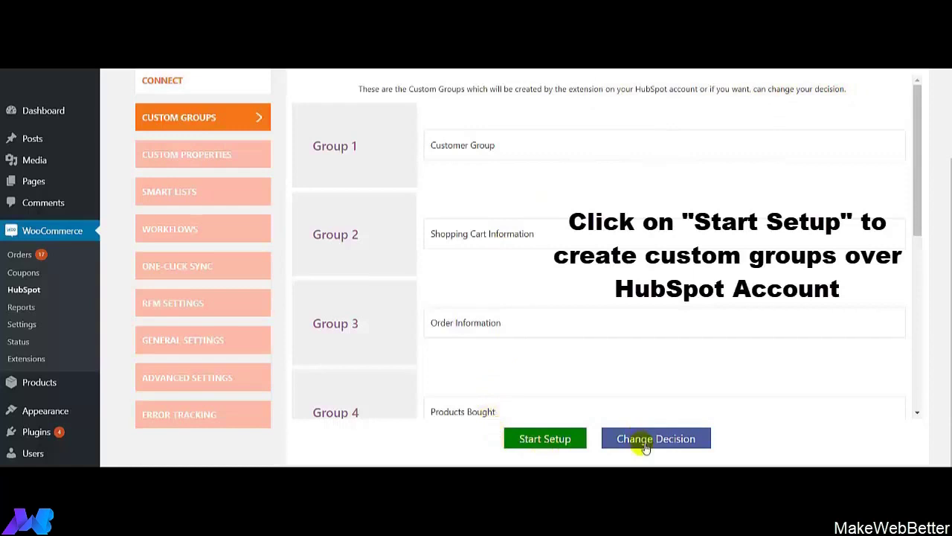
Create the eight custom groups on HubSpot, confirm the alert, and review the groups table
{"action": "left_click", "coordinate": [533, 442]}
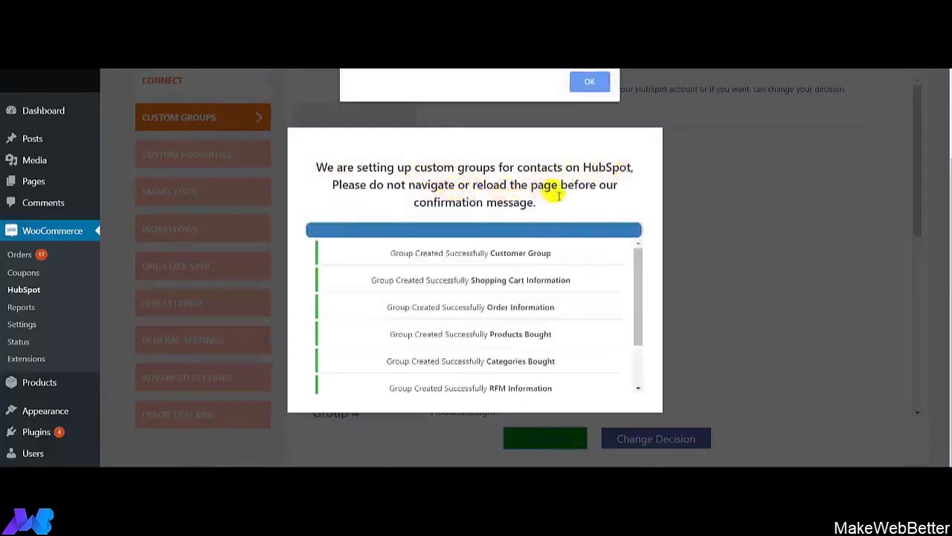
{"action": "left_click", "coordinate": [582, 88]}
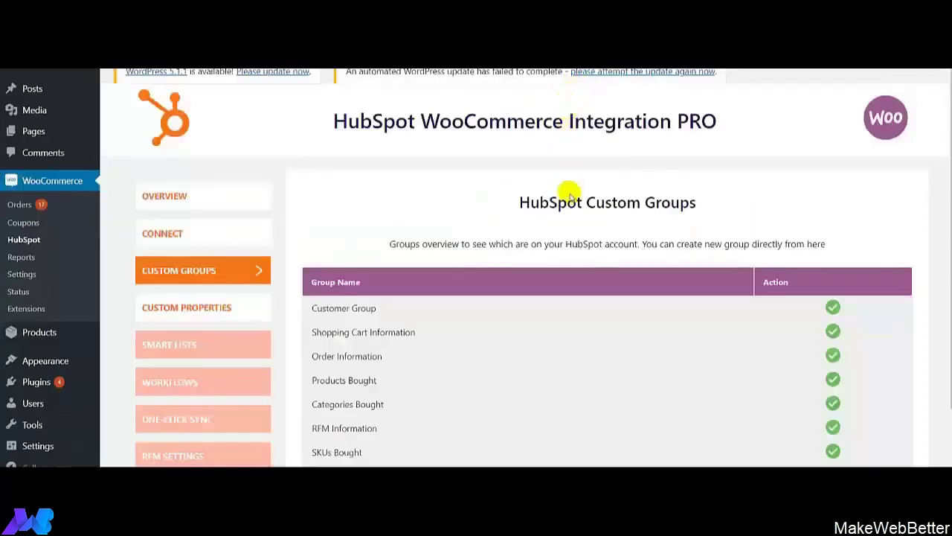
{"action": "scroll", "coordinate": [570, 192], "scroll_direction": "down", "scroll_amount": 2}
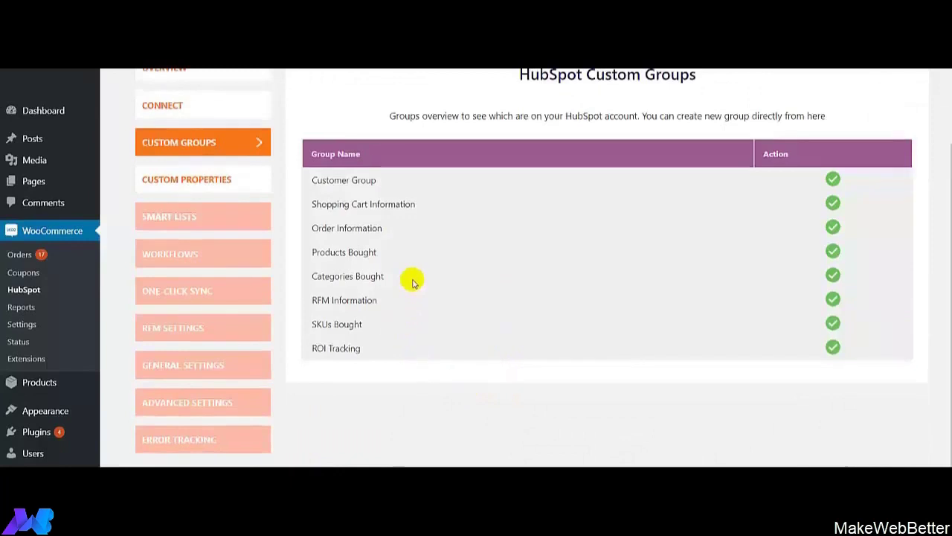
{"action": "scroll", "coordinate": [413, 279], "scroll_direction": "up", "scroll_amount": 1}
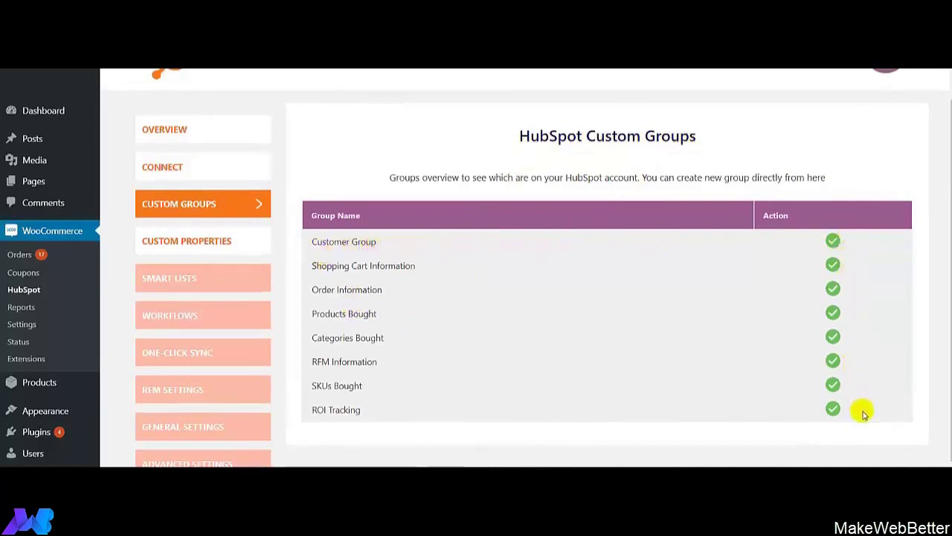
{"action": "left_click", "coordinate": [169, 242]}
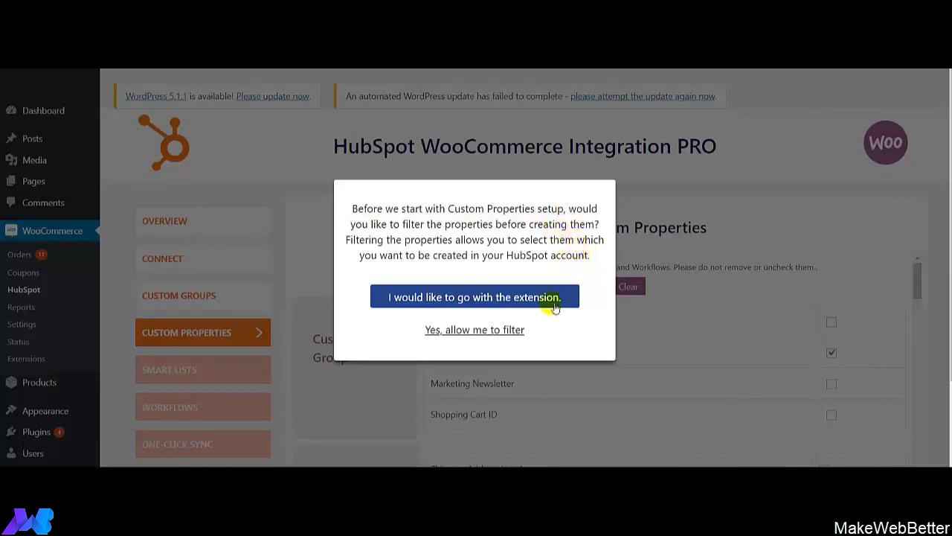
{"action": "left_click", "coordinate": [503, 296]}
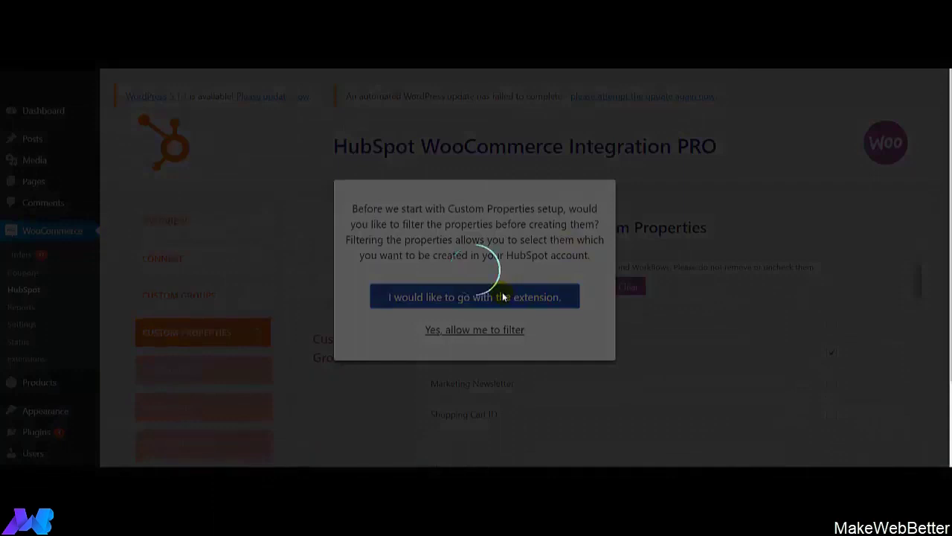
{"action": "scroll", "coordinate": [506, 292], "scroll_direction": "up", "scroll_amount": 1}
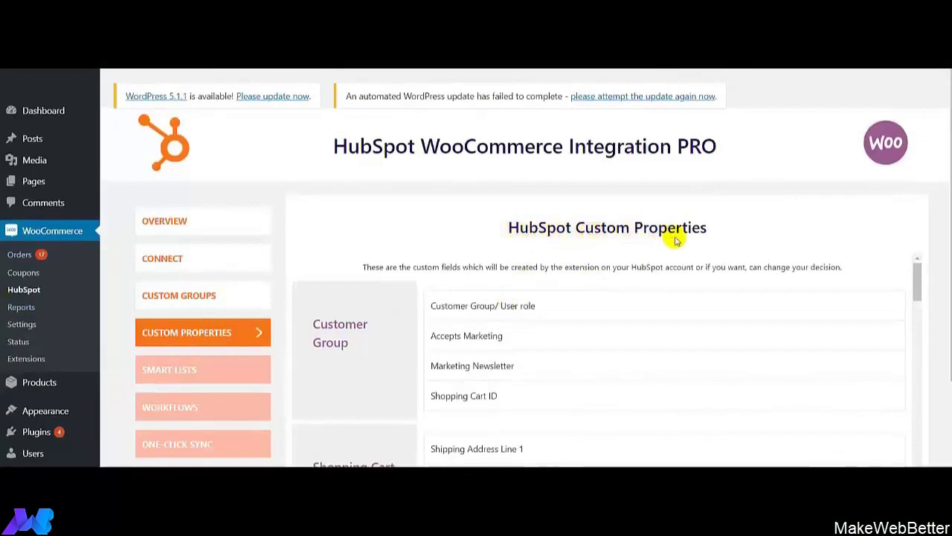
{"action": "scroll", "coordinate": [674, 240], "scroll_direction": "down", "scroll_amount": 1}
{"action": "scroll", "coordinate": [447, 257], "scroll_direction": "down", "scroll_amount": 1}
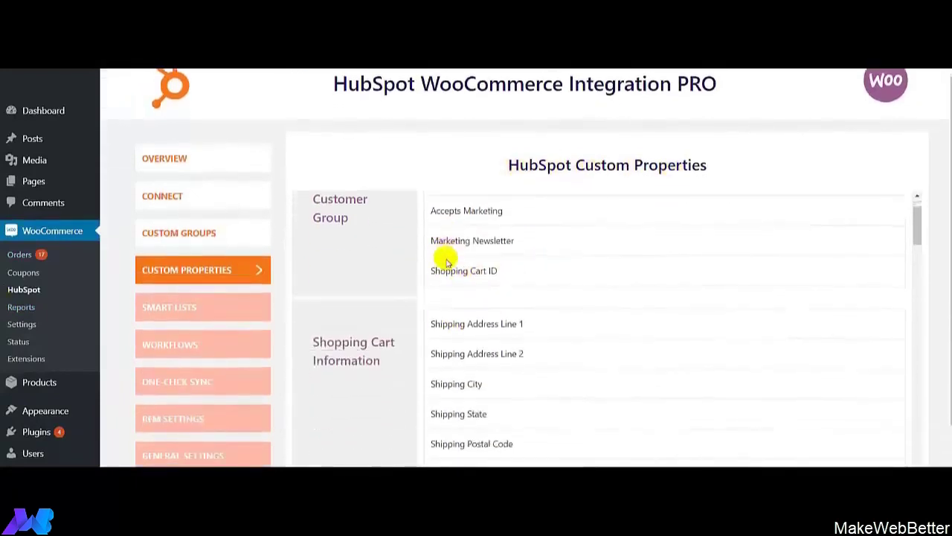
{"action": "scroll", "coordinate": [446, 253], "scroll_direction": "up", "scroll_amount": 1}
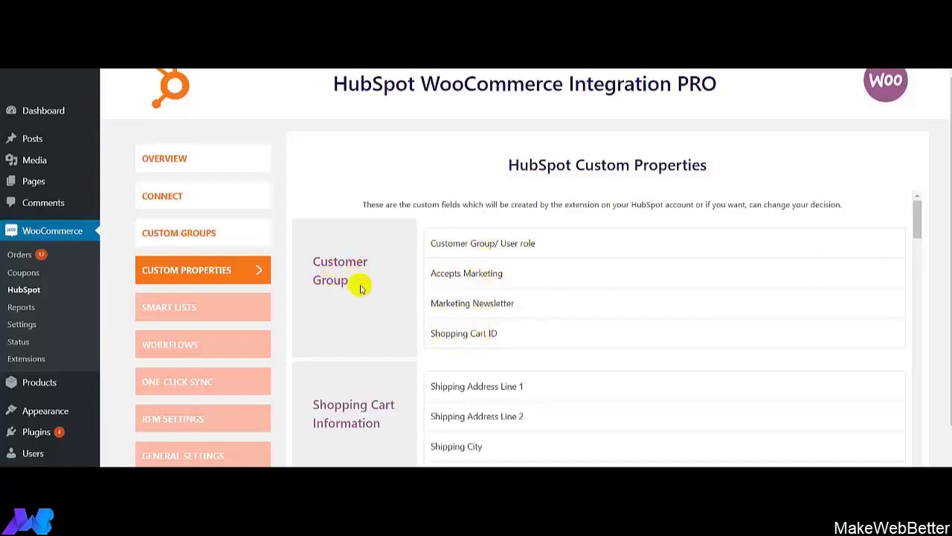
{"action": "scroll", "coordinate": [360, 289], "scroll_direction": "down", "scroll_amount": 3}
{"action": "scroll", "coordinate": [360, 289], "scroll_direction": "up", "scroll_amount": 1}
{"action": "scroll", "coordinate": [355, 285], "scroll_direction": "down", "scroll_amount": 1}
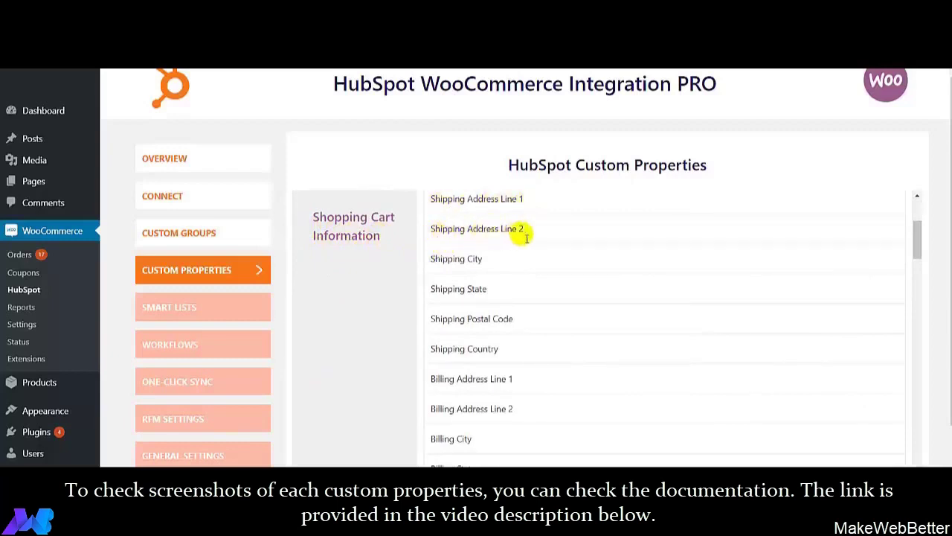
{"action": "scroll", "coordinate": [472, 362], "scroll_direction": "down", "scroll_amount": 10}
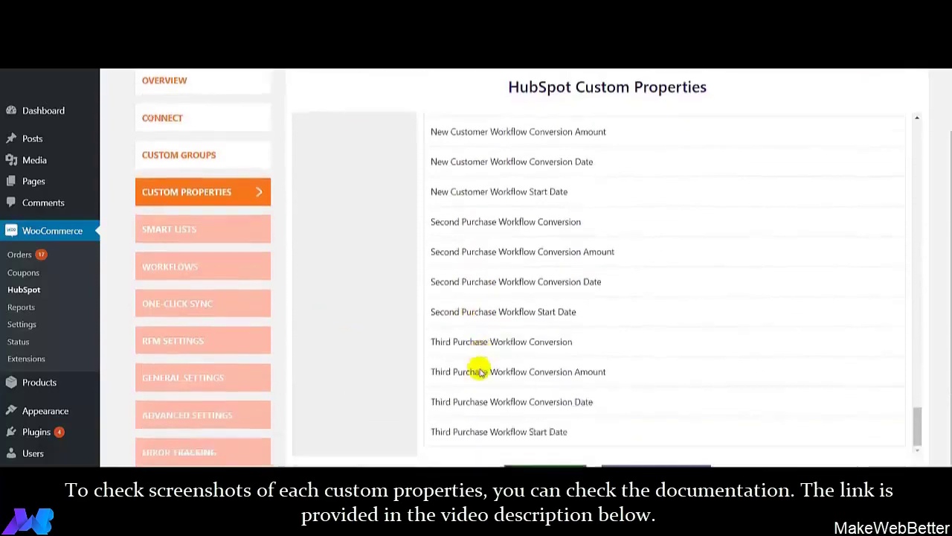
{"action": "scroll", "coordinate": [482, 372], "scroll_direction": "down", "scroll_amount": 1}
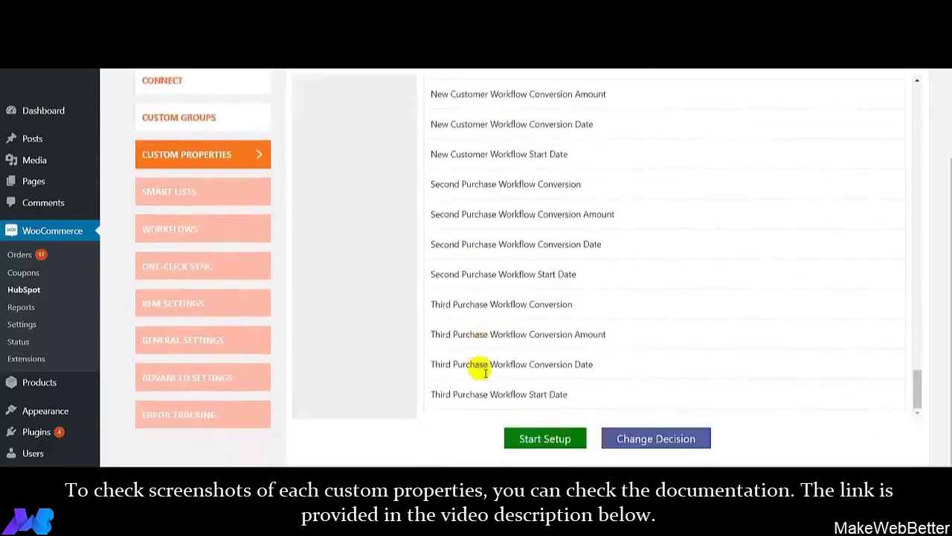
Create the HubSpot custom properties, dismiss the alert, and move on to the Smart Lists setup
{"action": "left_click", "coordinate": [519, 444]}
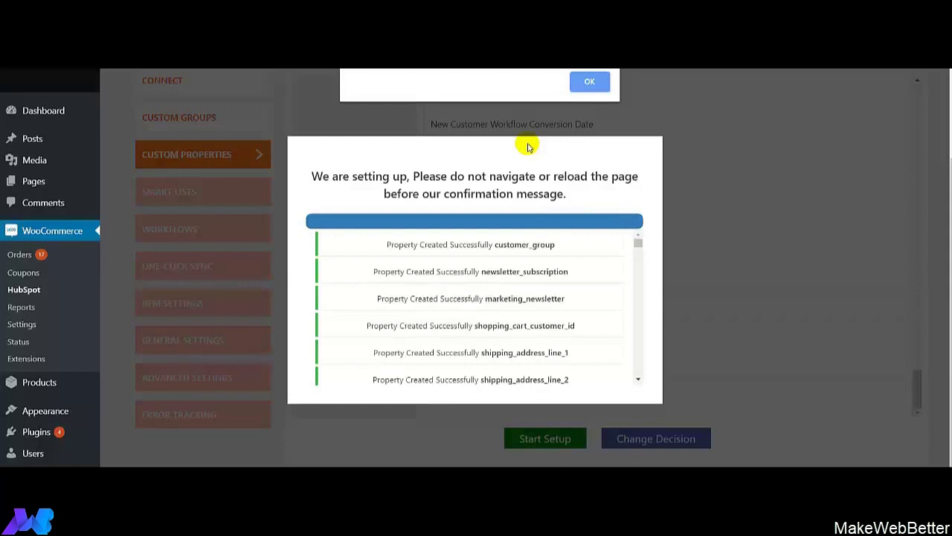
{"action": "left_click", "coordinate": [587, 83]}
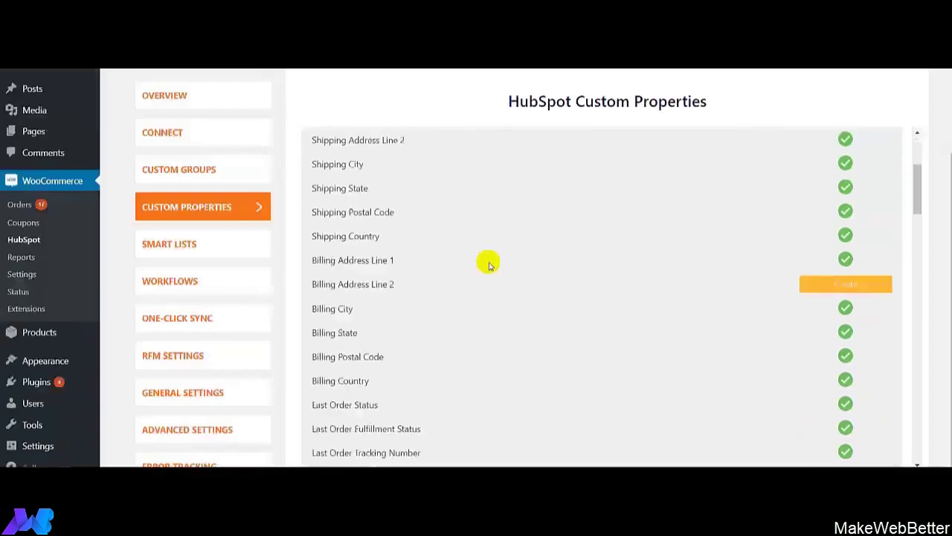
{"action": "scroll", "coordinate": [489, 265], "scroll_direction": "up", "scroll_amount": 1}
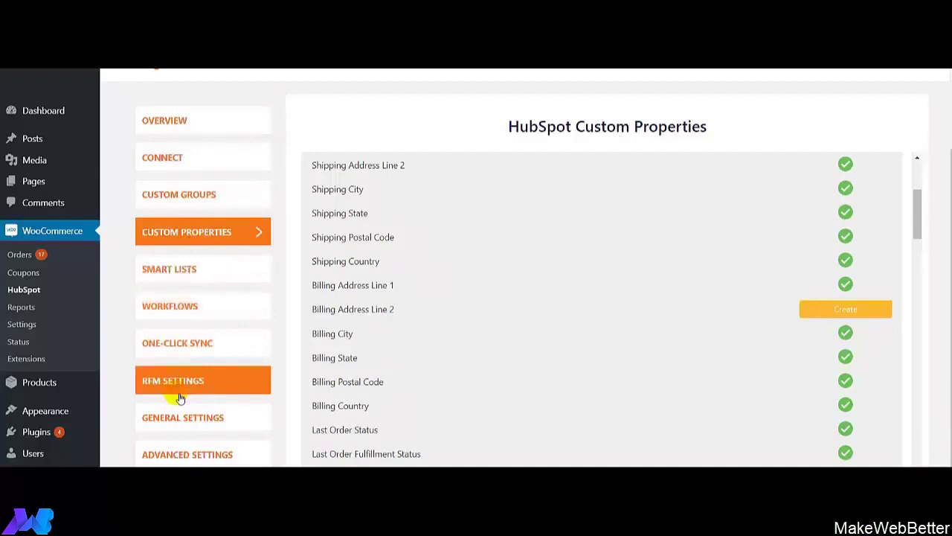
{"action": "left_click", "coordinate": [182, 279]}
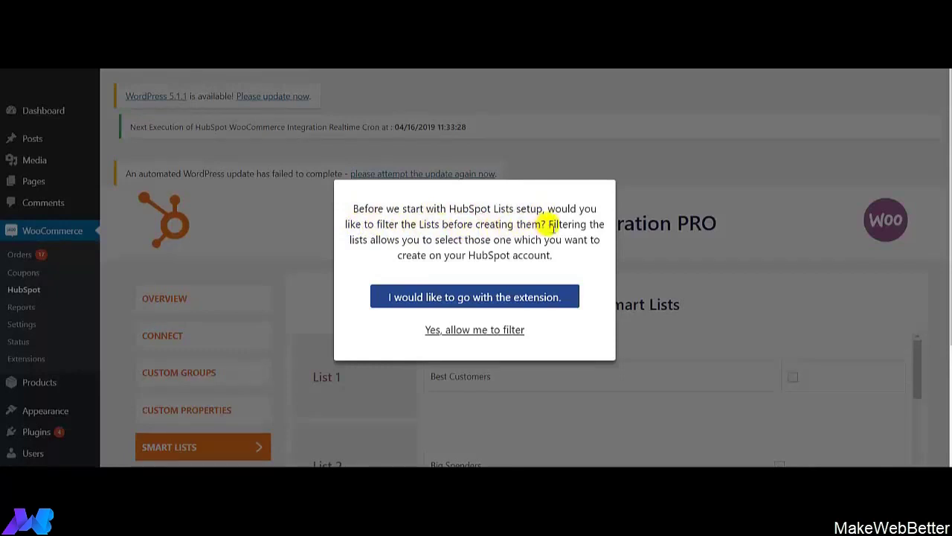
Keep the extension's predefined smart lists without filtering and review Lists 1–12
{"action": "left_click", "coordinate": [478, 308]}
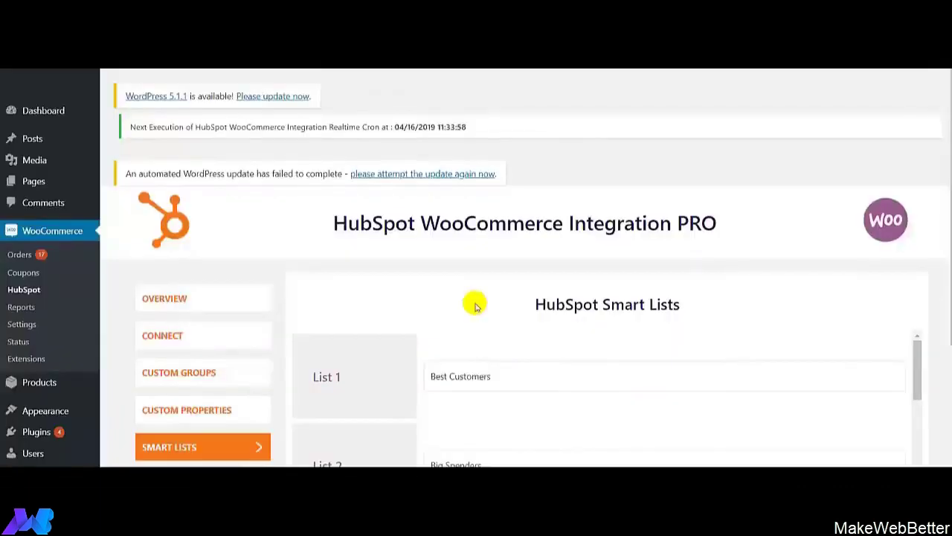
{"action": "scroll", "coordinate": [477, 305], "scroll_direction": "down", "scroll_amount": 3}
{"action": "scroll", "coordinate": [452, 365], "scroll_direction": "up", "scroll_amount": 2}
{"action": "scroll", "coordinate": [450, 370], "scroll_direction": "down", "scroll_amount": 1}
{"action": "scroll", "coordinate": [451, 370], "scroll_direction": "up", "scroll_amount": 2}
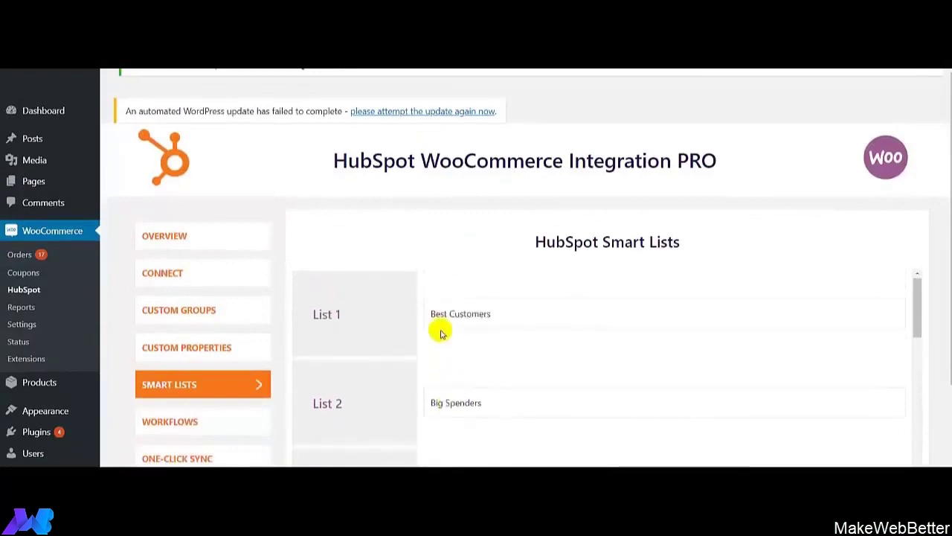
{"action": "scroll", "coordinate": [438, 411], "scroll_direction": "down", "scroll_amount": 1}
{"action": "scroll", "coordinate": [437, 411], "scroll_direction": "down", "scroll_amount": 2}
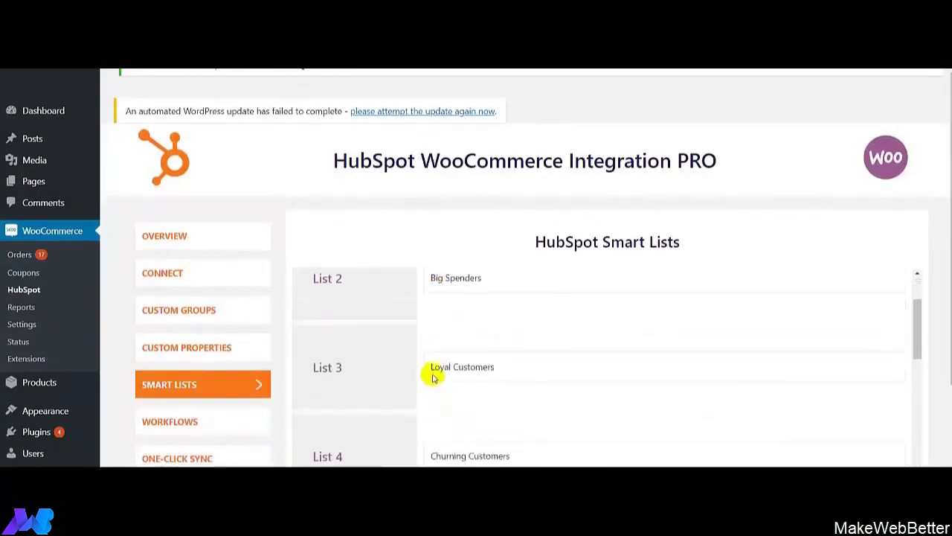
{"action": "scroll", "coordinate": [438, 378], "scroll_direction": "down", "scroll_amount": 4}
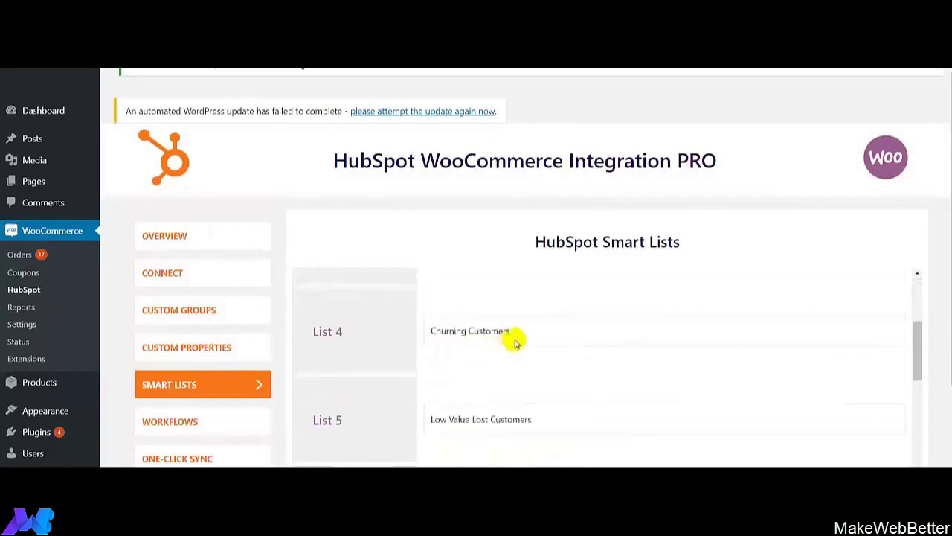
{"action": "scroll", "coordinate": [404, 378], "scroll_direction": "down", "scroll_amount": 1}
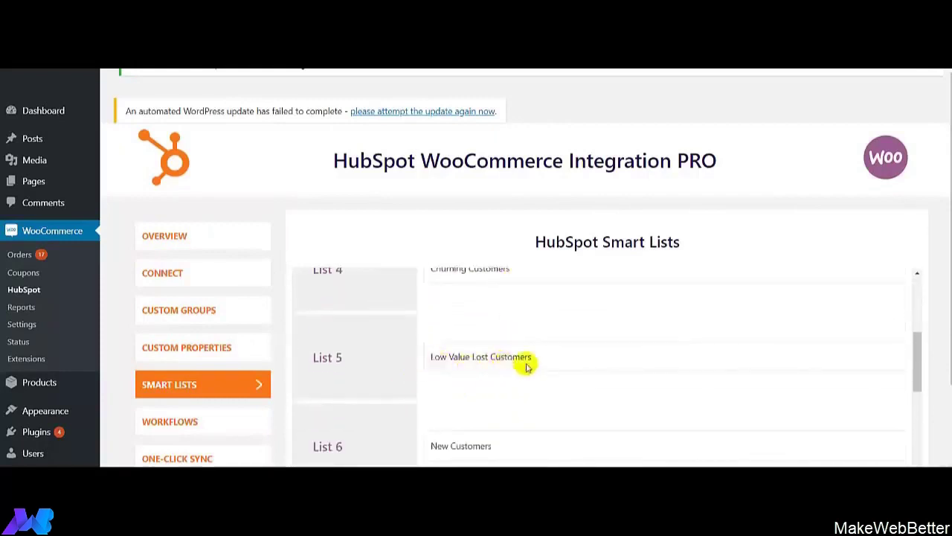
{"action": "scroll", "coordinate": [526, 365], "scroll_direction": "down", "scroll_amount": 3}
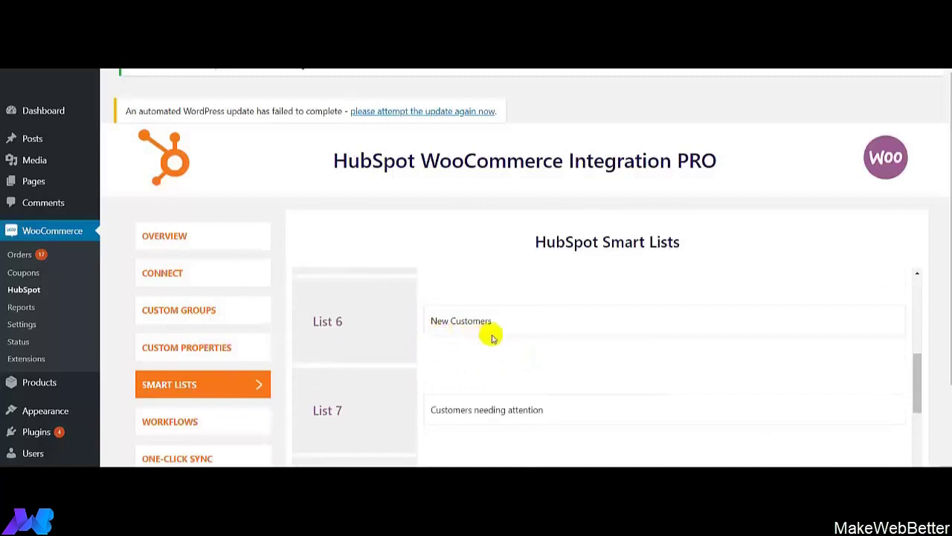
{"action": "scroll", "coordinate": [489, 337], "scroll_direction": "down", "scroll_amount": 2}
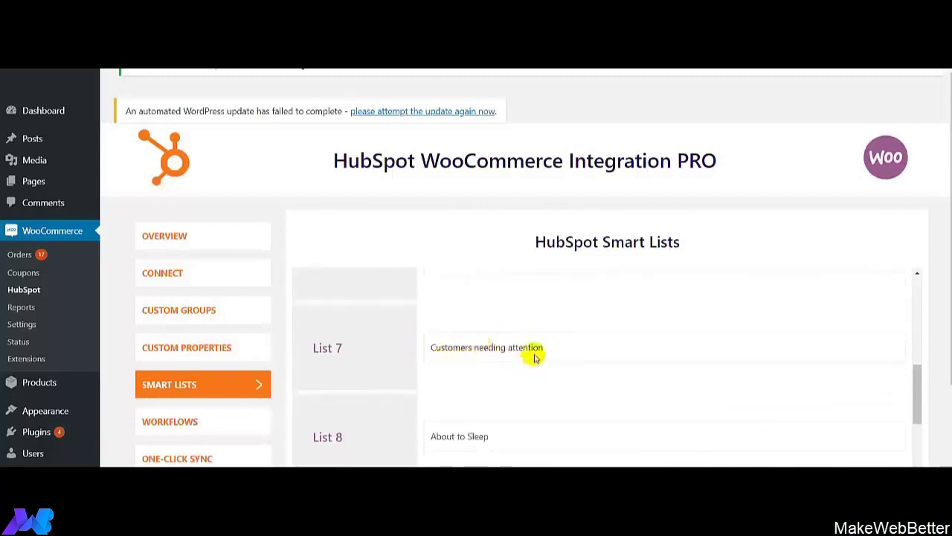
{"action": "scroll", "coordinate": [531, 355], "scroll_direction": "down", "scroll_amount": 1}
{"action": "scroll", "coordinate": [534, 357], "scroll_direction": "down", "scroll_amount": 1}
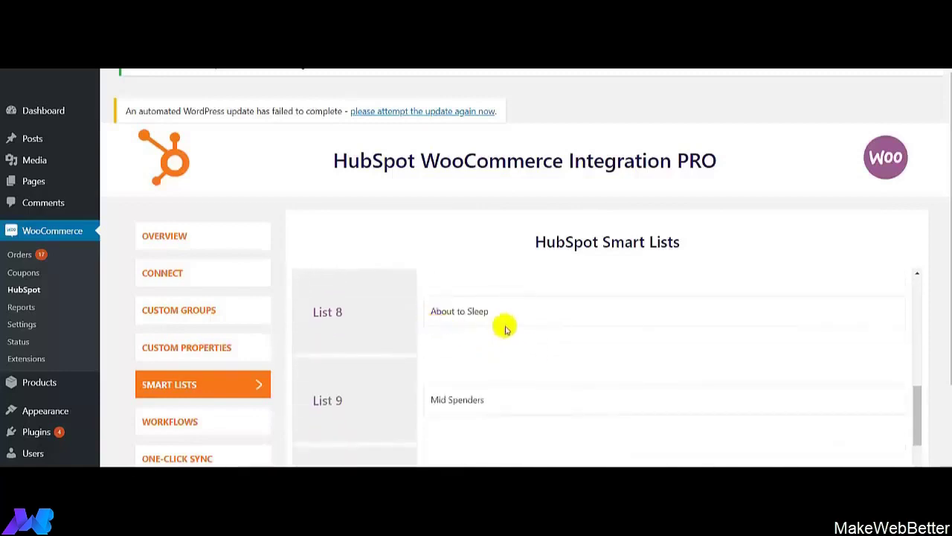
{"action": "scroll", "coordinate": [505, 330], "scroll_direction": "down", "scroll_amount": 1}
{"action": "scroll", "coordinate": [476, 327], "scroll_direction": "down", "scroll_amount": 3}
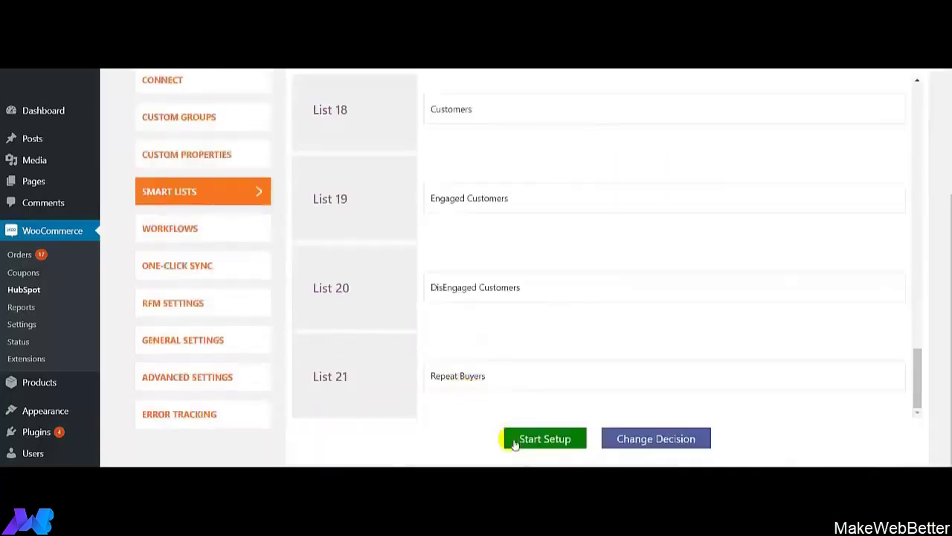
Create the default smart lists on HubSpot, dismiss the alert, and check the created lists table
{"action": "left_click", "coordinate": [511, 444]}
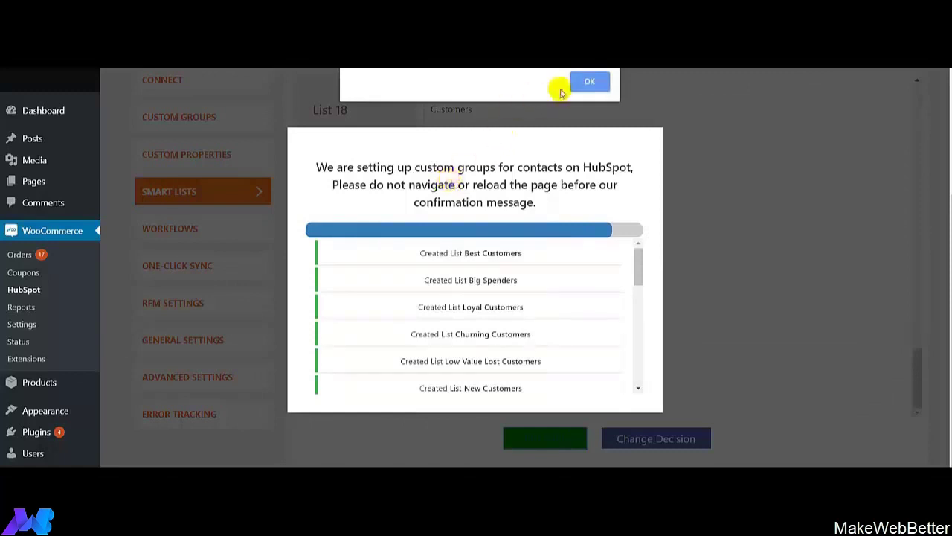
{"action": "left_click", "coordinate": [588, 81]}
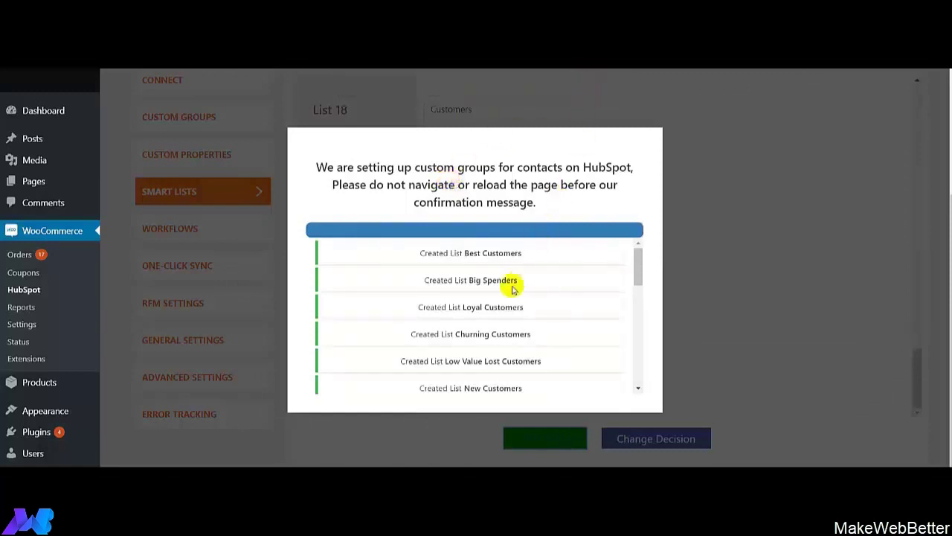
{"action": "scroll", "coordinate": [512, 289], "scroll_direction": "down", "scroll_amount": 3}
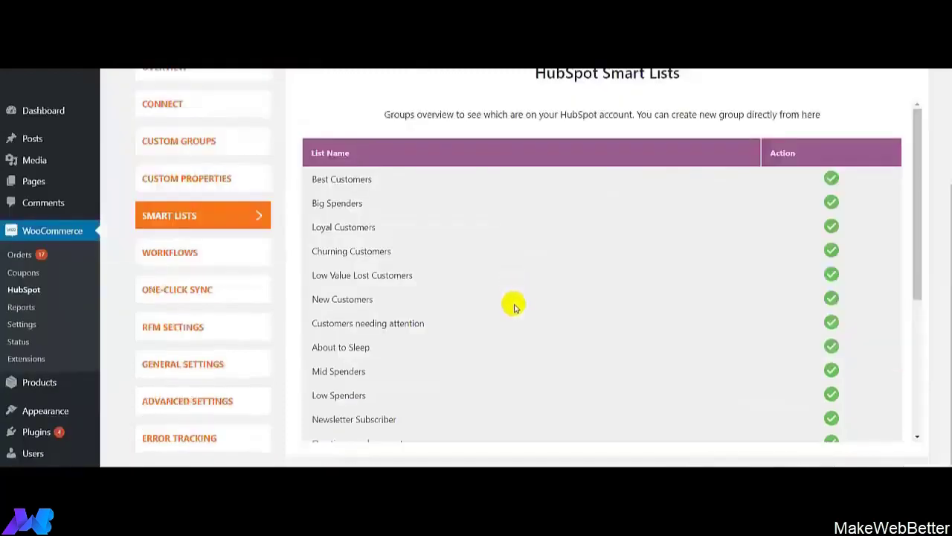
{"action": "scroll", "coordinate": [514, 305], "scroll_direction": "up", "scroll_amount": 1}
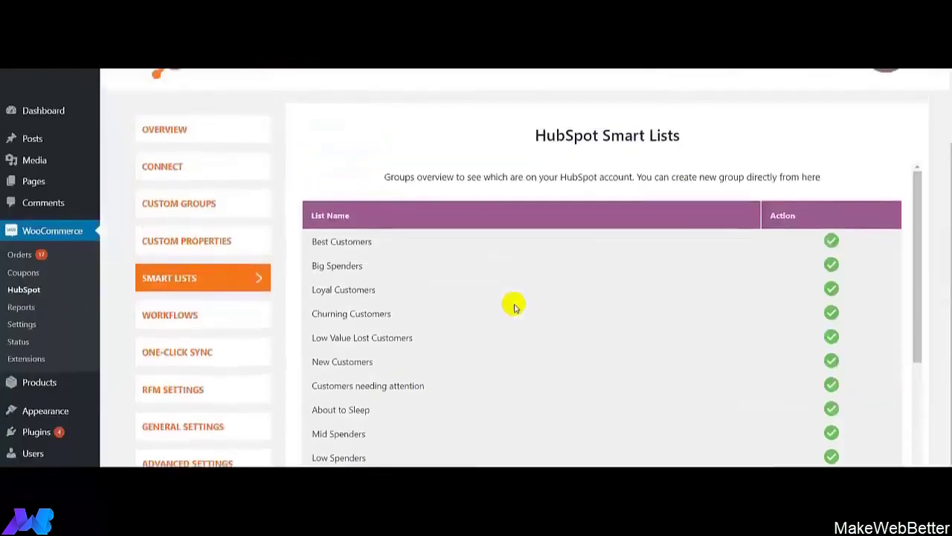
{"action": "scroll", "coordinate": [513, 319], "scroll_direction": "down", "scroll_amount": 3}
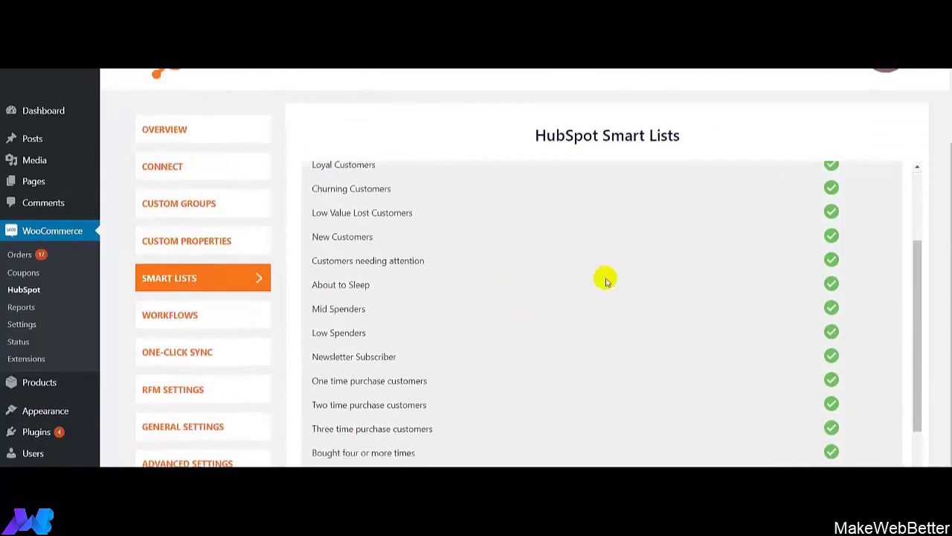
{"action": "scroll", "coordinate": [788, 216], "scroll_direction": "down", "scroll_amount": 2}
{"action": "scroll", "coordinate": [789, 220], "scroll_direction": "down", "scroll_amount": 1}
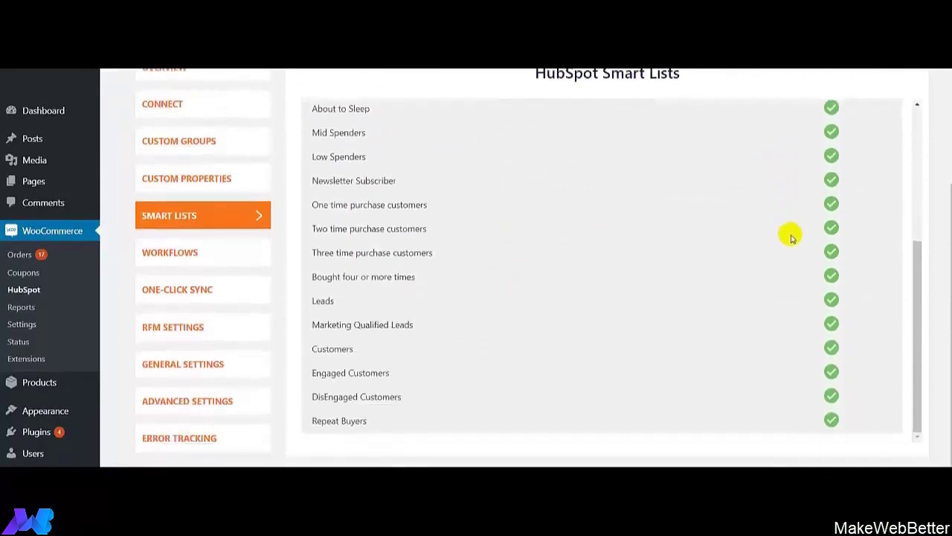
{"action": "scroll", "coordinate": [818, 297], "scroll_direction": "up", "scroll_amount": 3}
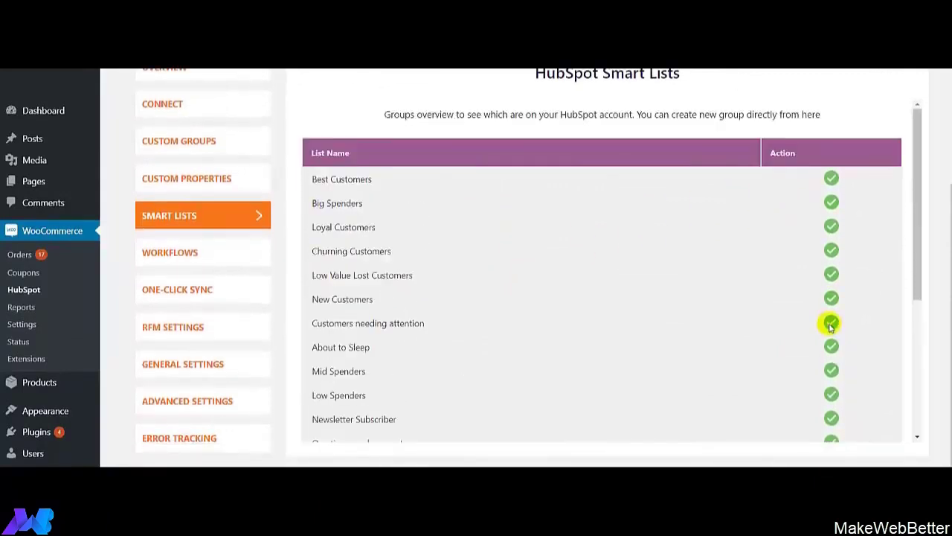
{"action": "left_click", "coordinate": [256, 259]}
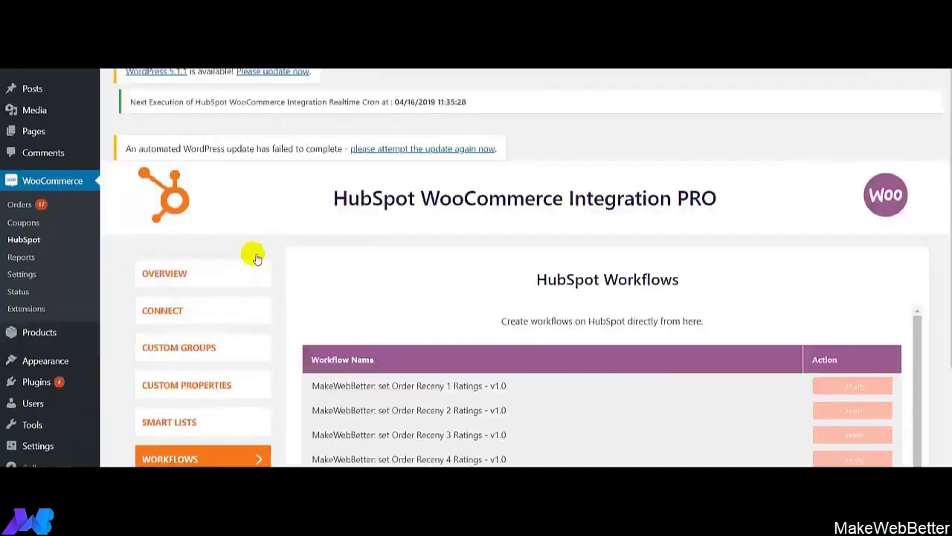
{"action": "scroll", "coordinate": [256, 258], "scroll_direction": "up", "scroll_amount": 1}
{"action": "scroll", "coordinate": [256, 258], "scroll_direction": "down", "scroll_amount": 3}
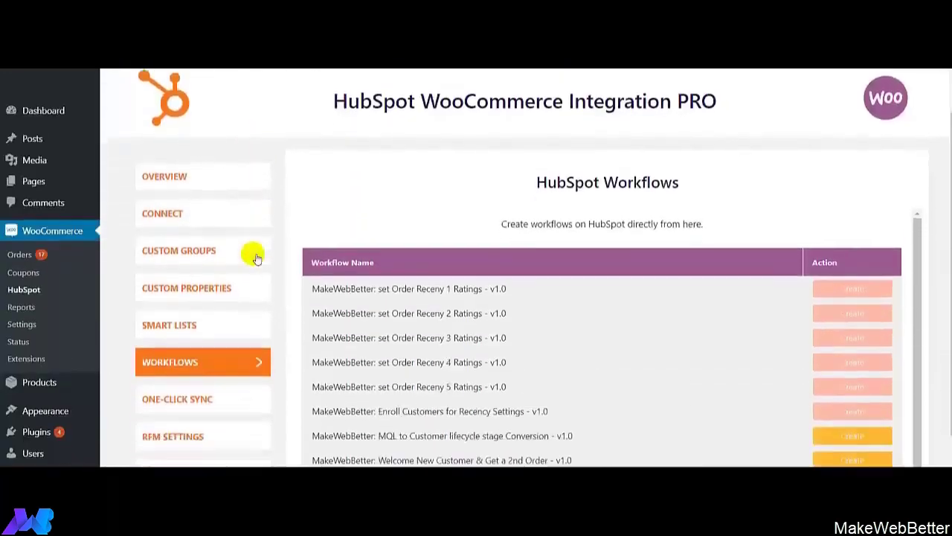
{"action": "scroll", "coordinate": [256, 258], "scroll_direction": "down", "scroll_amount": 1}
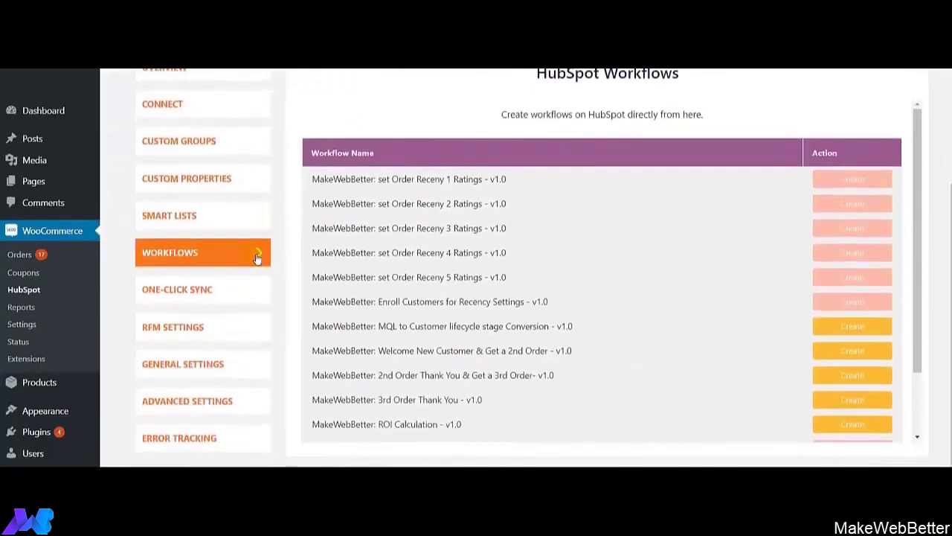
{"action": "scroll", "coordinate": [256, 258], "scroll_direction": "up", "scroll_amount": 1}
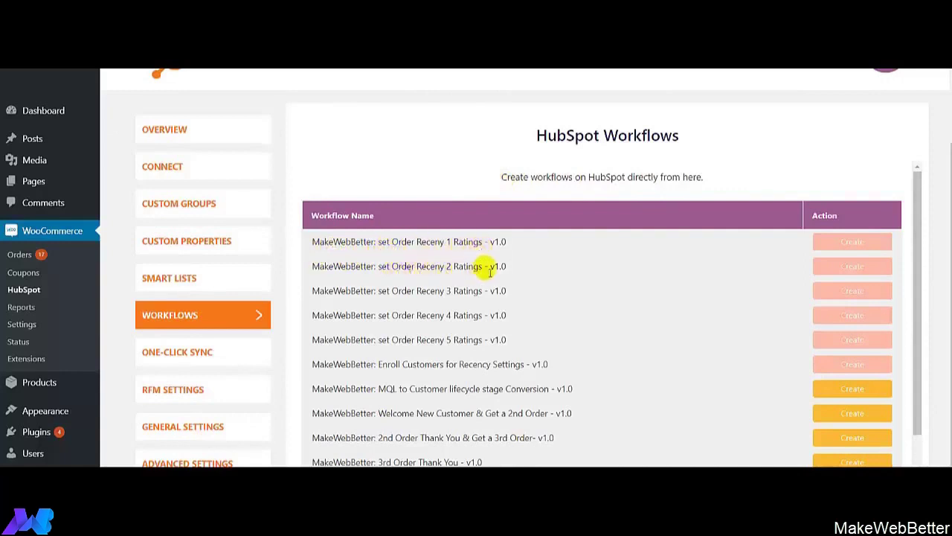
{"action": "scroll", "coordinate": [428, 291], "scroll_direction": "down", "scroll_amount": 1}
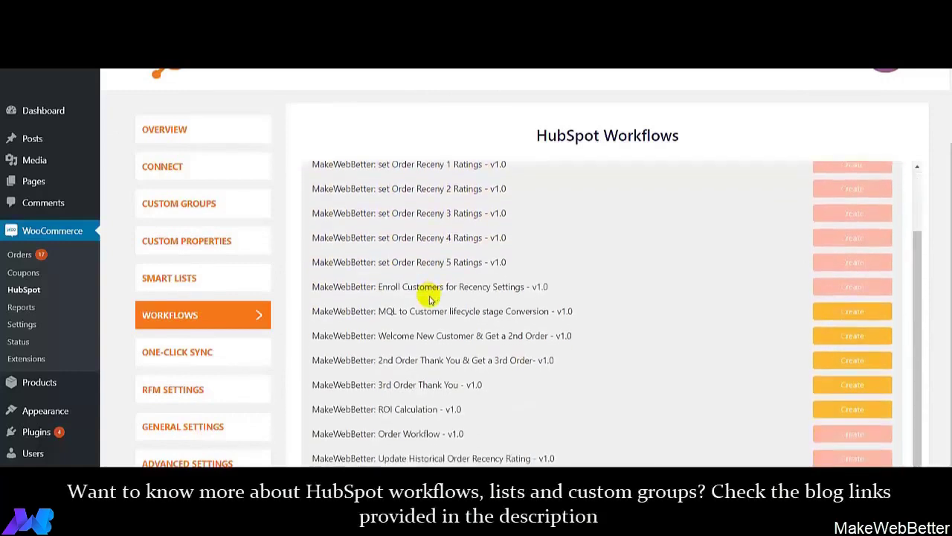
{"action": "scroll", "coordinate": [397, 251], "scroll_direction": "up", "scroll_amount": 1}
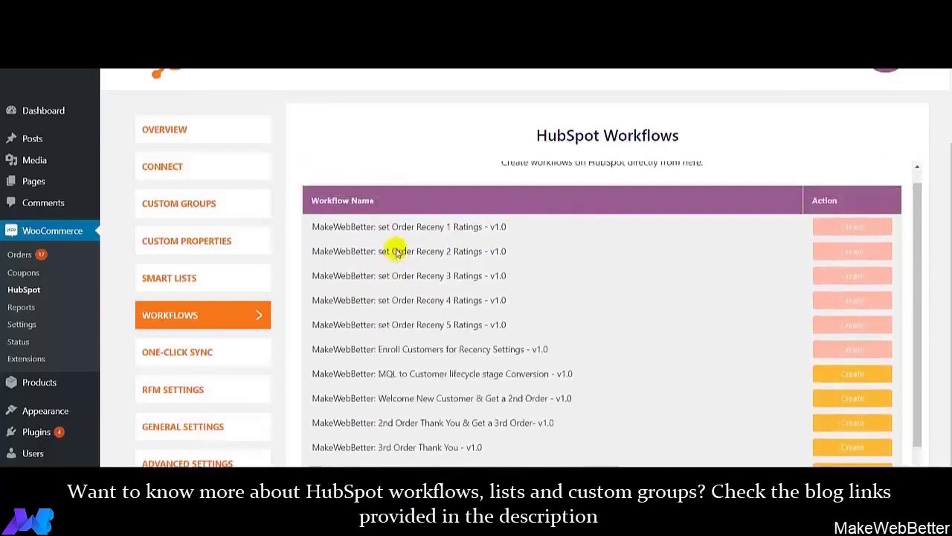
{"action": "scroll", "coordinate": [439, 420], "scroll_direction": "down", "scroll_amount": 2}
{"action": "scroll", "coordinate": [436, 416], "scroll_direction": "up", "scroll_amount": 1}
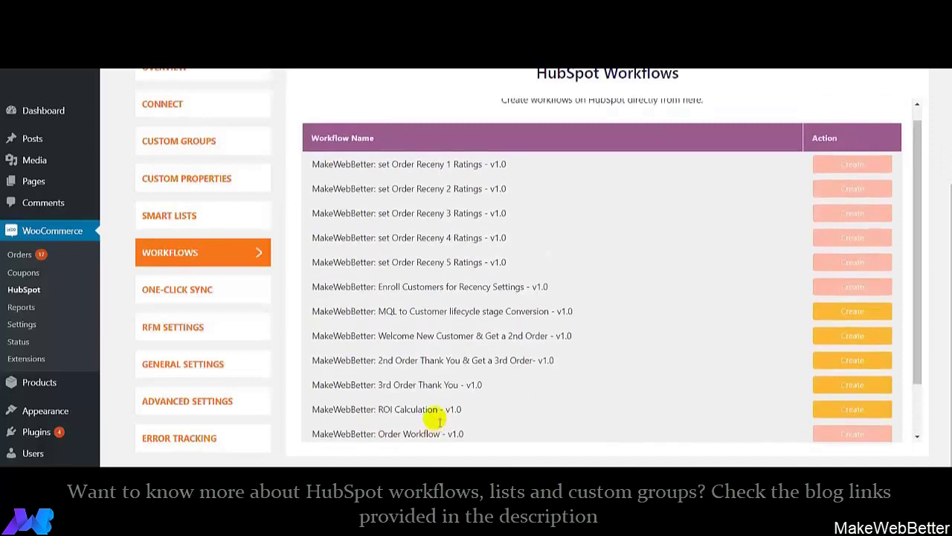
{"action": "left_click", "coordinate": [215, 300]}
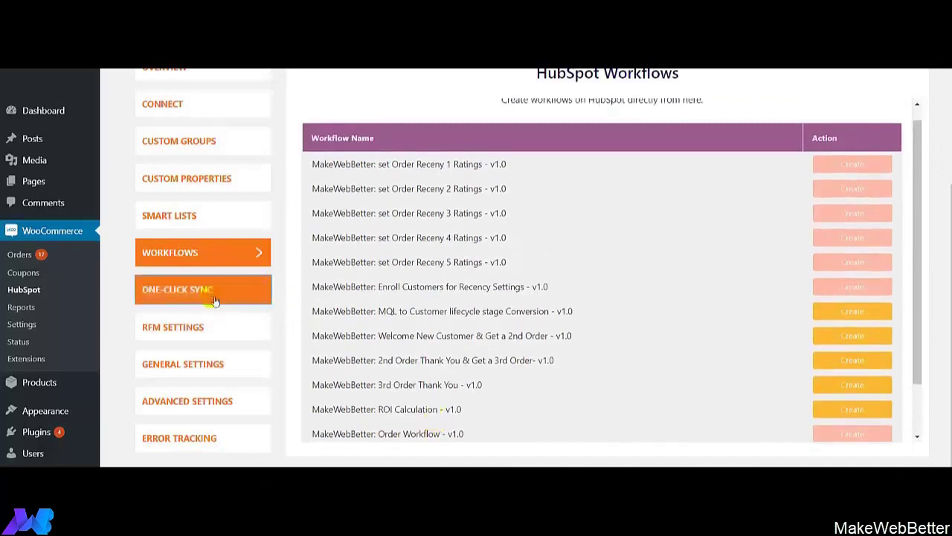
Scroll through the One-Click Sync page's Users Sync options for exporting old users and customers
{"action": "scroll", "coordinate": [214, 300], "scroll_direction": "up", "scroll_amount": 1}
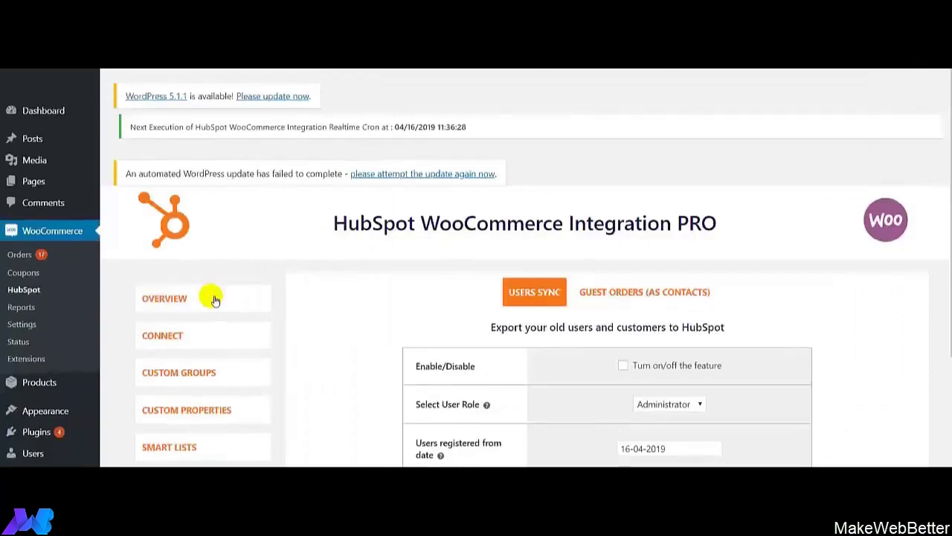
{"action": "scroll", "coordinate": [214, 300], "scroll_direction": "down", "scroll_amount": 5}
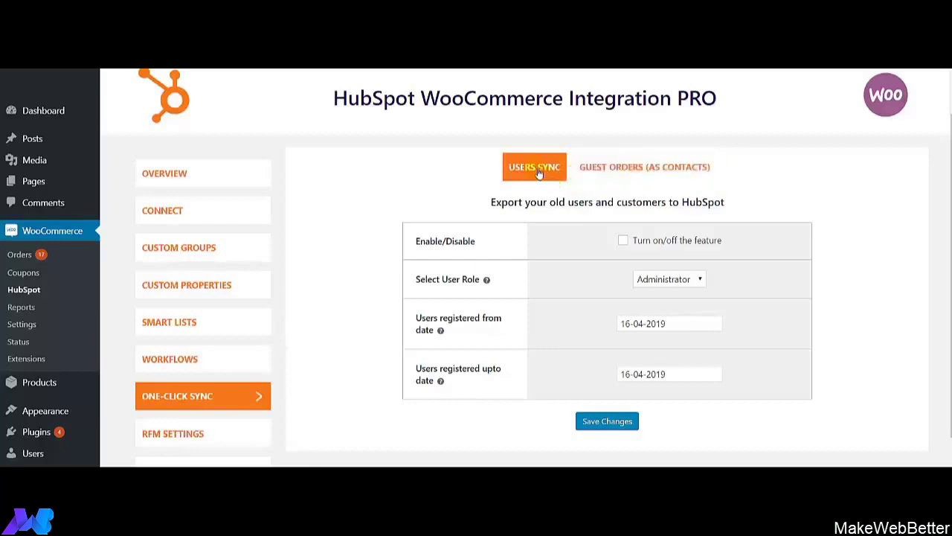
Enable the users sync feature for the Administrator role and save the changes
{"action": "left_click", "coordinate": [622, 241]}
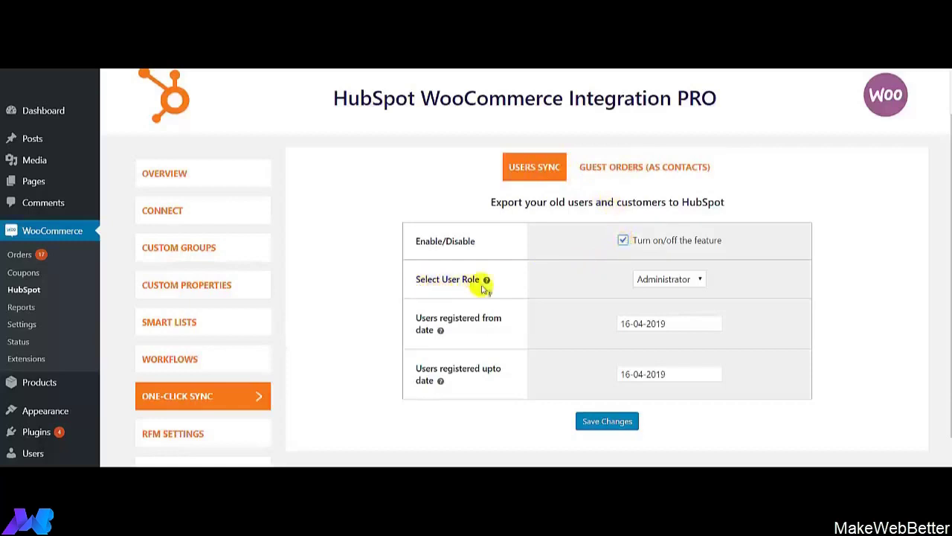
{"action": "left_click", "coordinate": [670, 279]}
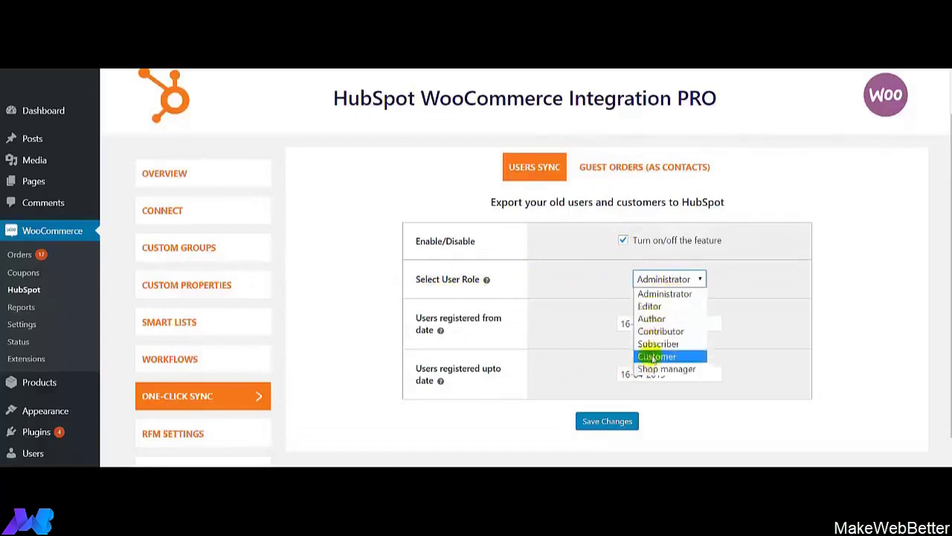
{"action": "left_click", "coordinate": [659, 295]}
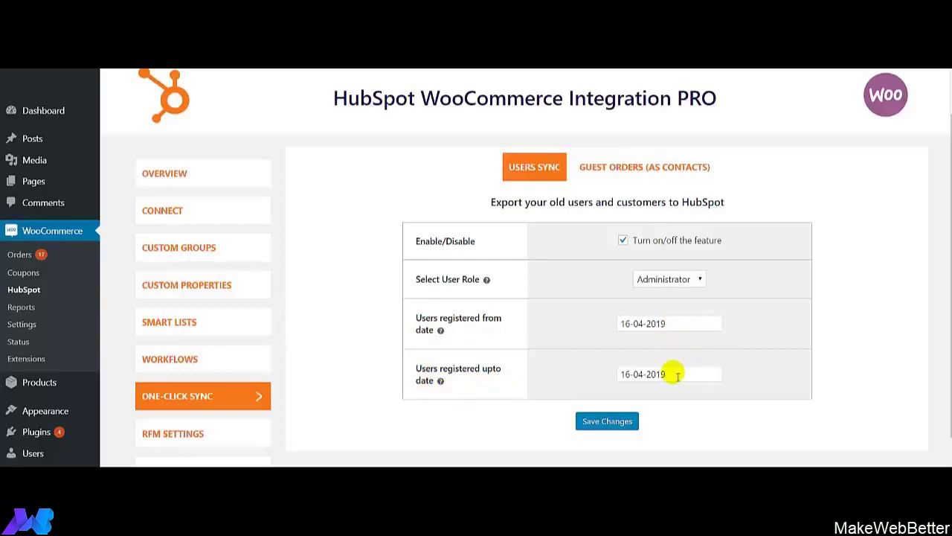
{"action": "left_click", "coordinate": [600, 421]}
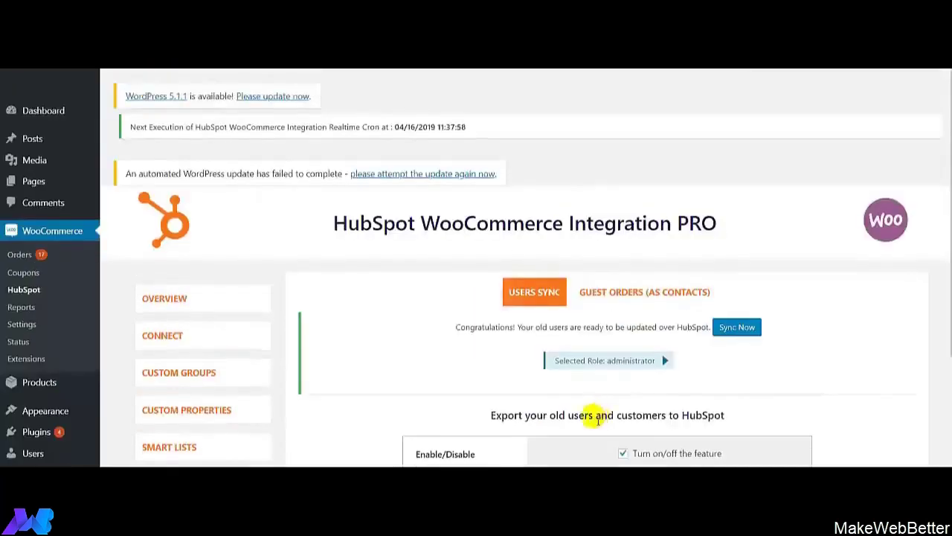
{"action": "scroll", "coordinate": [595, 418], "scroll_direction": "down", "scroll_amount": 1}
{"action": "scroll", "coordinate": [593, 418], "scroll_direction": "down", "scroll_amount": 3}
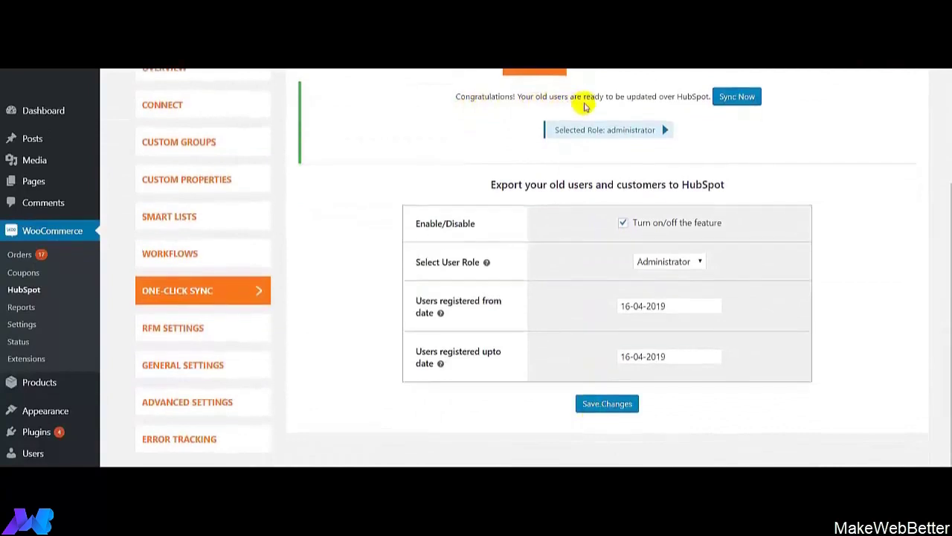
{"action": "scroll", "coordinate": [585, 109], "scroll_direction": "up", "scroll_amount": 1}
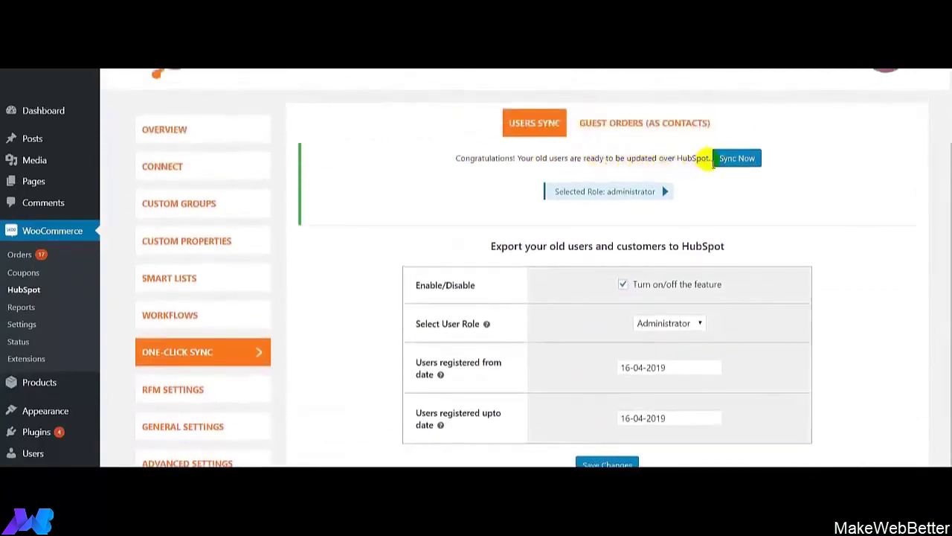
Enable the guest orders export as contacts with Completed order status and save the changes
{"action": "left_click", "coordinate": [627, 126]}
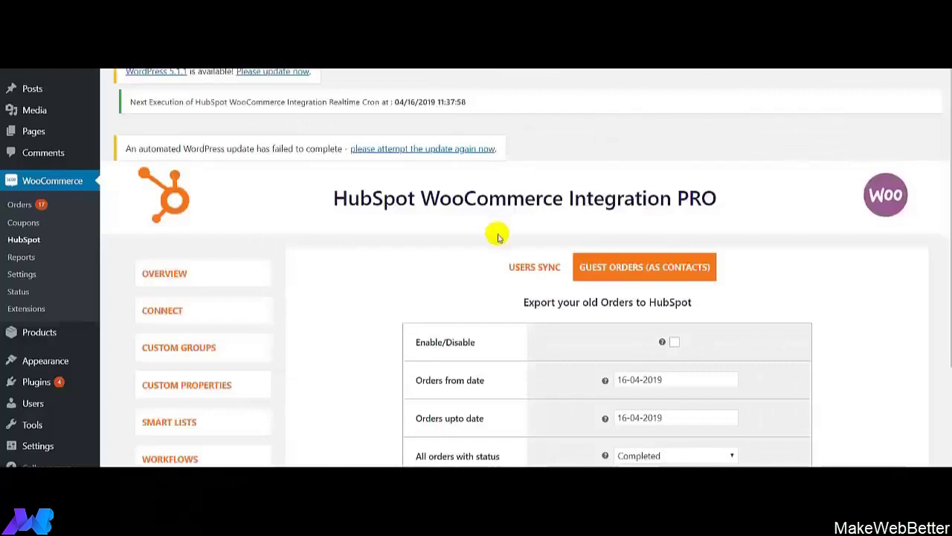
{"action": "scroll", "coordinate": [482, 298], "scroll_direction": "down", "scroll_amount": 3}
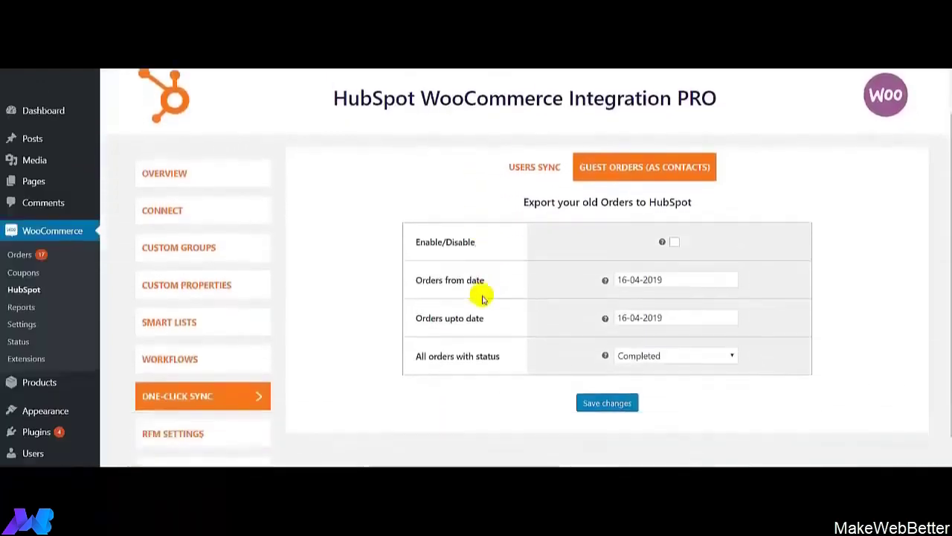
{"action": "scroll", "coordinate": [482, 298], "scroll_direction": "down", "scroll_amount": 2}
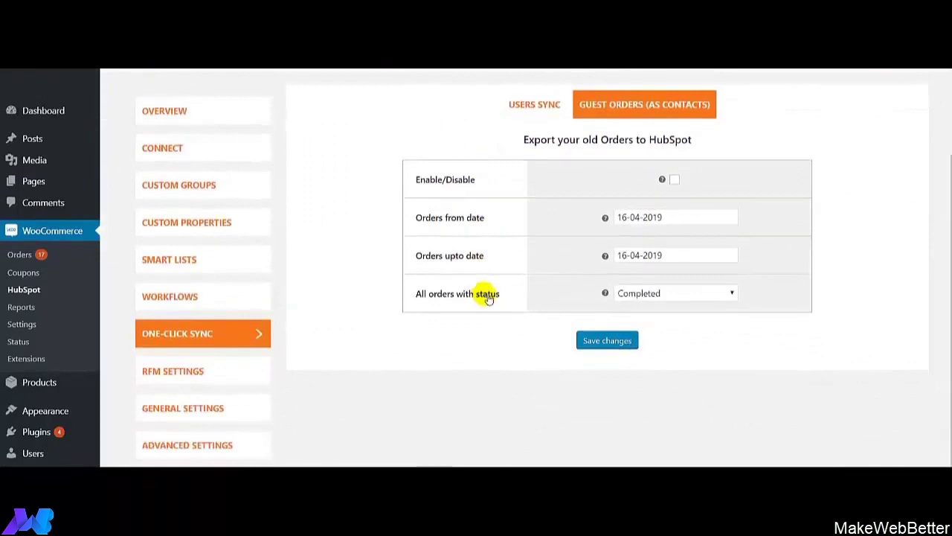
{"action": "left_click", "coordinate": [674, 180]}
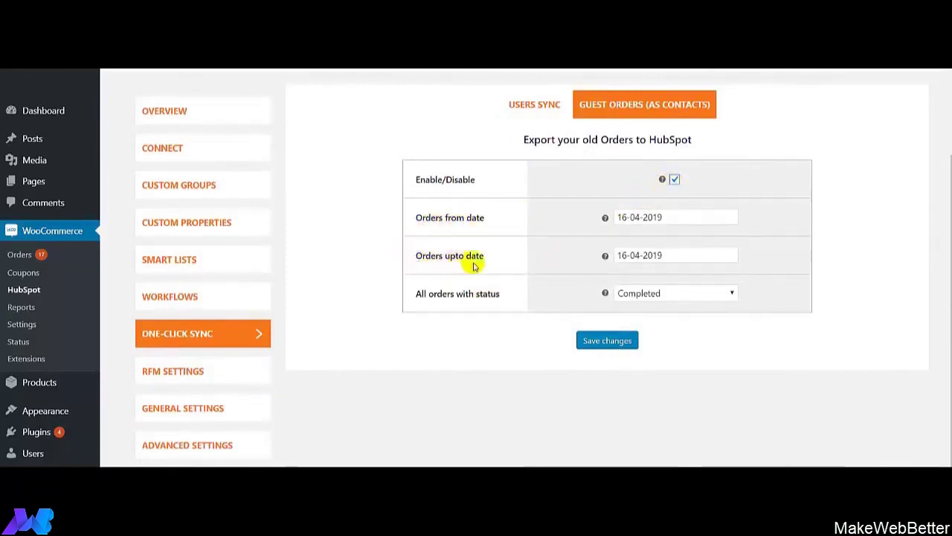
{"action": "left_click", "coordinate": [717, 298]}
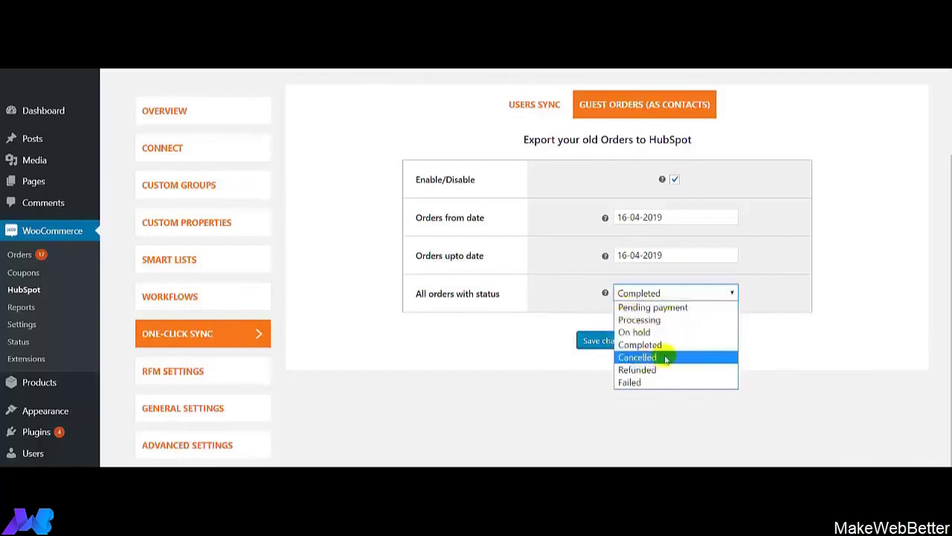
{"action": "left_click", "coordinate": [644, 391]}
{"action": "left_click", "coordinate": [614, 344]}
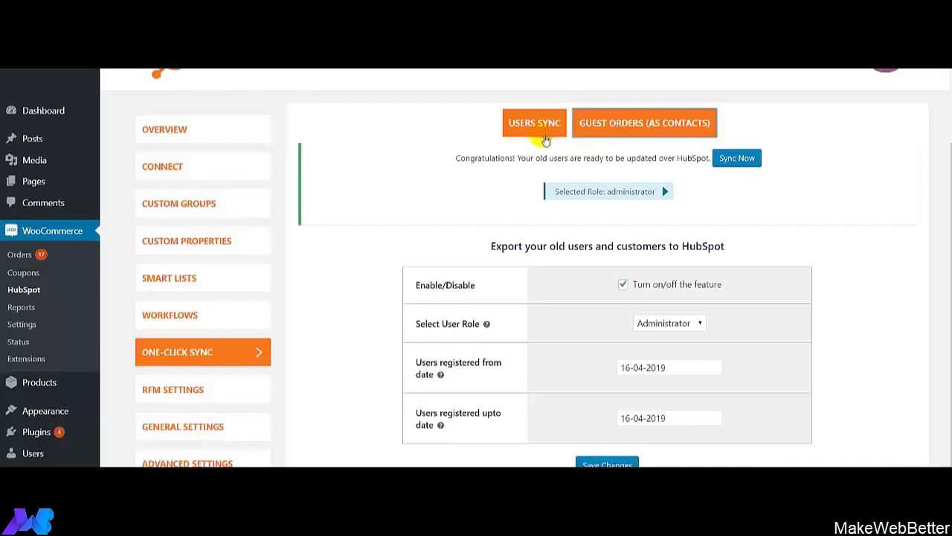
Open RFM Settings and review the 5-to-1 score ranges for Recency, Frequency and Monetary
{"action": "left_click", "coordinate": [211, 390]}
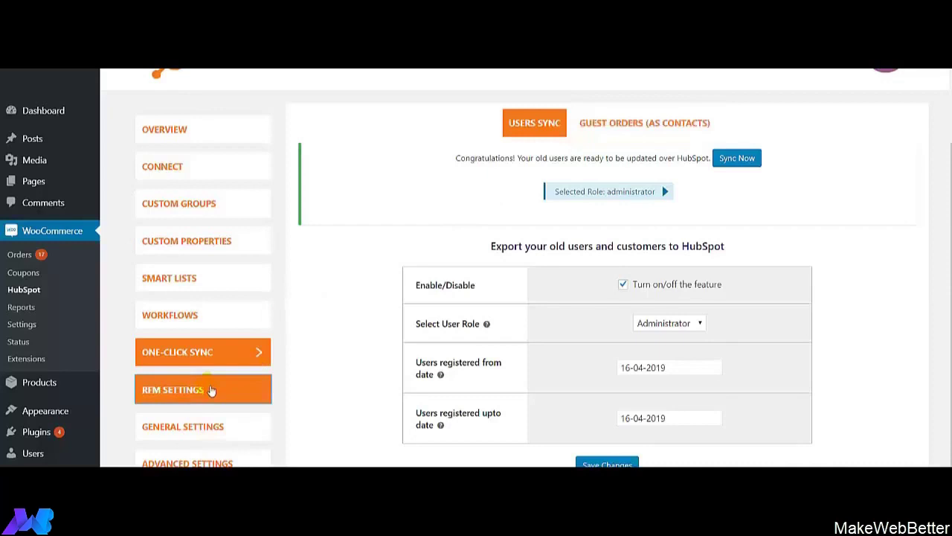
{"action": "scroll", "coordinate": [283, 378], "scroll_direction": "down", "scroll_amount": 3}
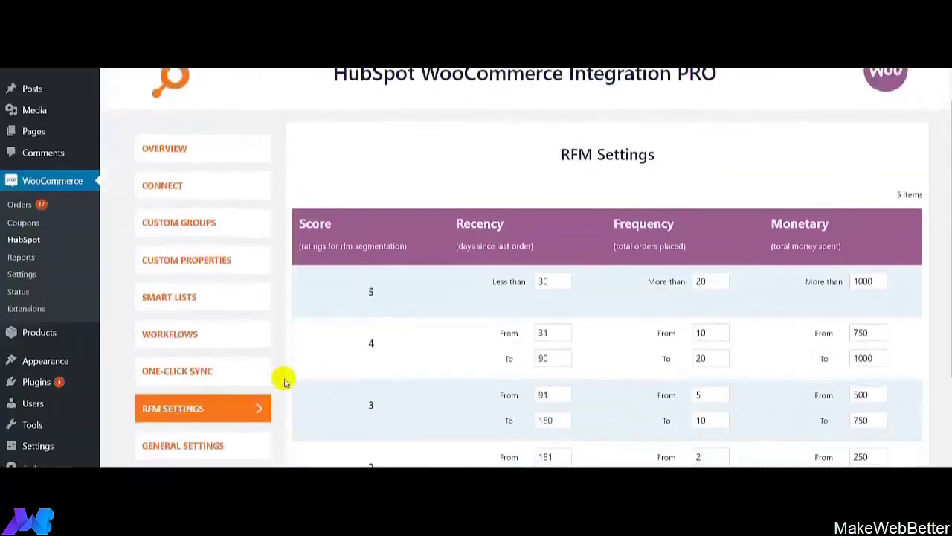
{"action": "scroll", "coordinate": [285, 381], "scroll_direction": "down", "scroll_amount": 2}
{"action": "scroll", "coordinate": [285, 381], "scroll_direction": "up", "scroll_amount": 1}
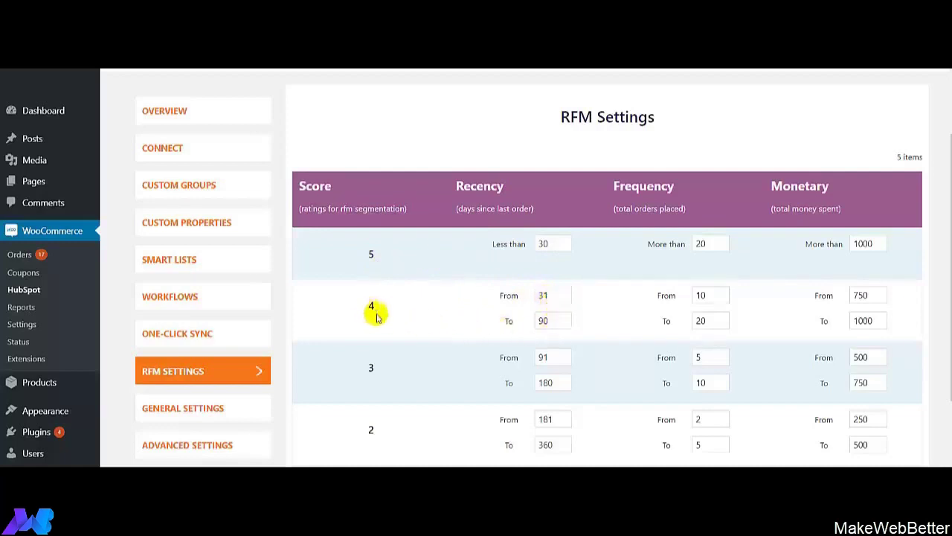
{"action": "scroll", "coordinate": [417, 350], "scroll_direction": "down", "scroll_amount": 1}
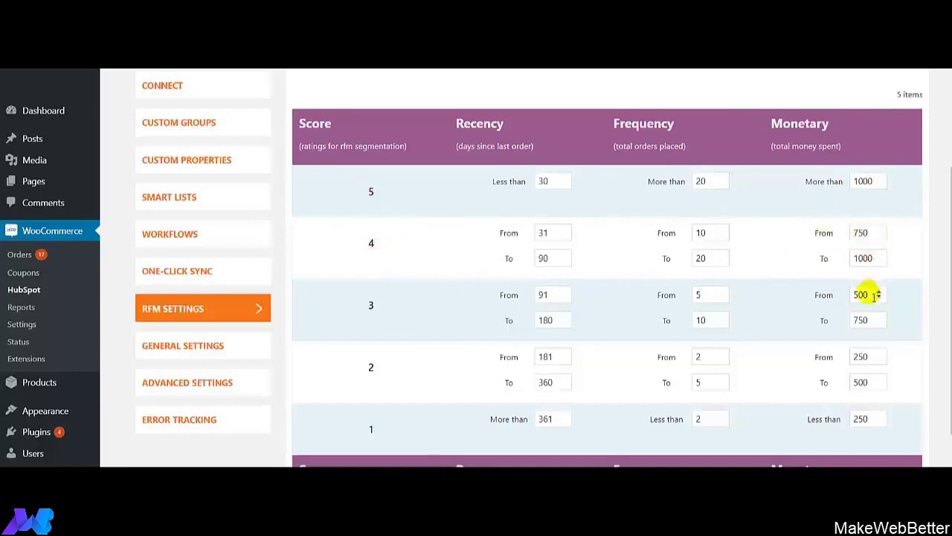
{"action": "scroll", "coordinate": [871, 295], "scroll_direction": "down", "scroll_amount": 2}
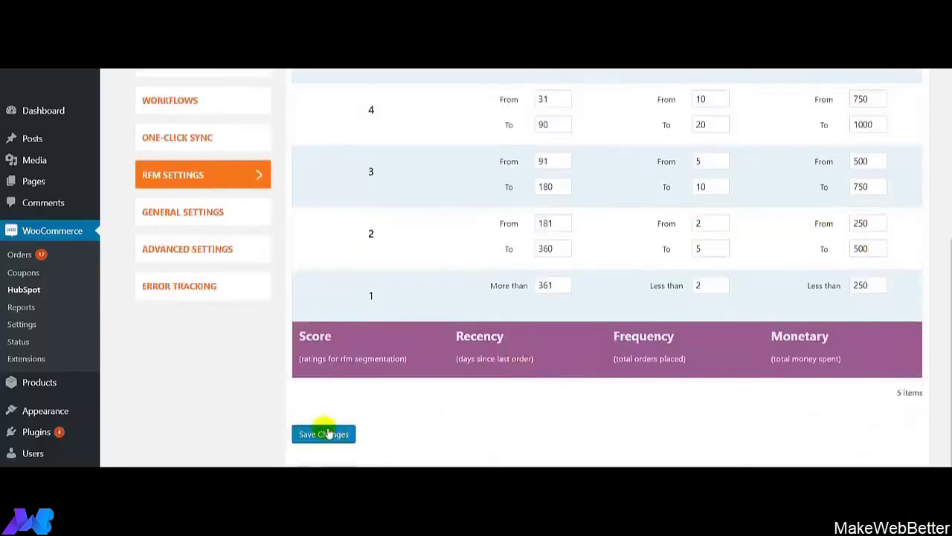
{"action": "left_click", "coordinate": [329, 433]}
{"action": "scroll", "coordinate": [477, 286], "scroll_direction": "up", "scroll_amount": 1}
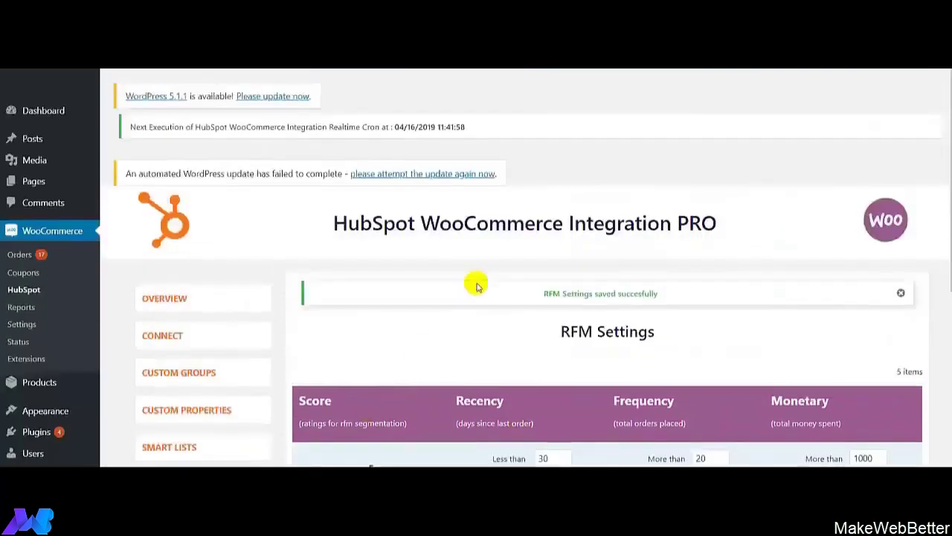
{"action": "scroll", "coordinate": [477, 286], "scroll_direction": "down", "scroll_amount": 2}
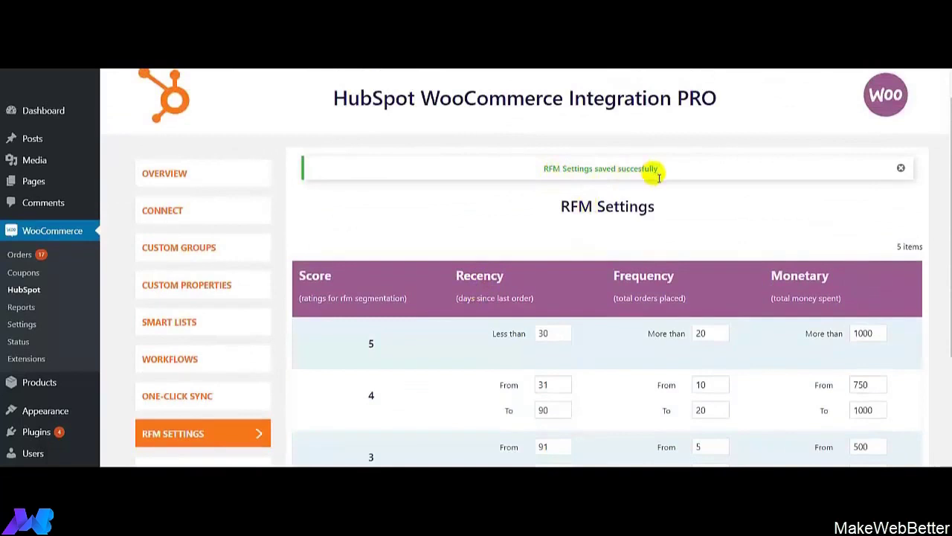
{"action": "scroll", "coordinate": [658, 177], "scroll_direction": "down", "scroll_amount": 3}
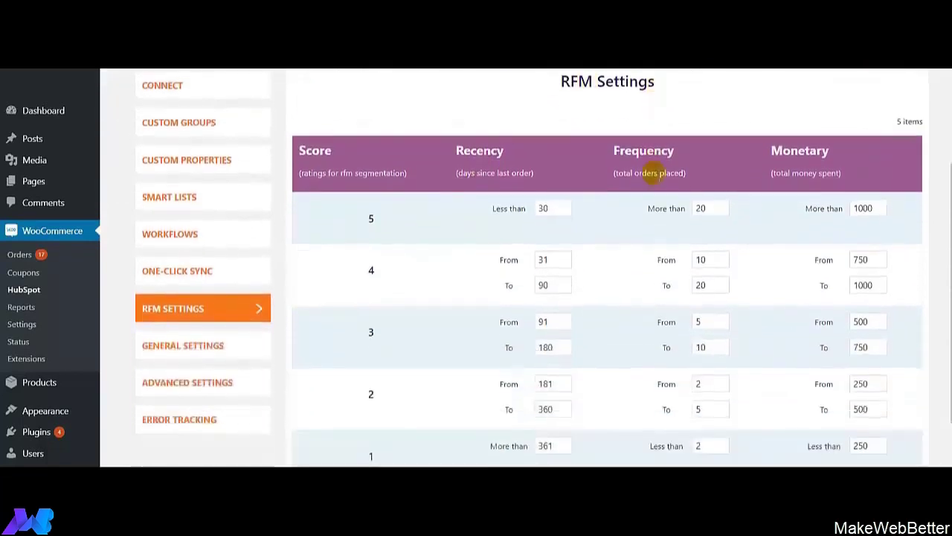
{"action": "scroll", "coordinate": [658, 177], "scroll_direction": "down", "scroll_amount": 2}
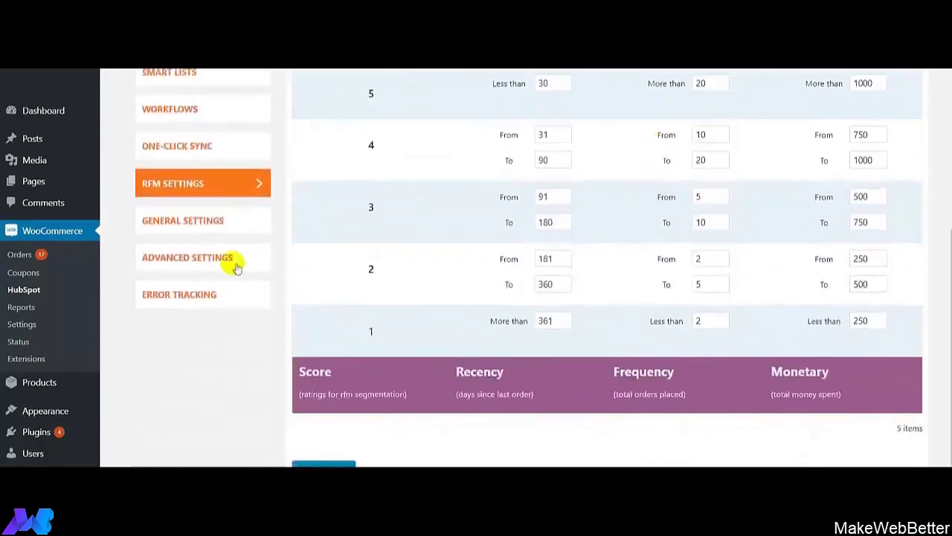
Open General Settings and scroll down to the order-status and user-role real-time sync options
{"action": "left_click", "coordinate": [177, 227]}
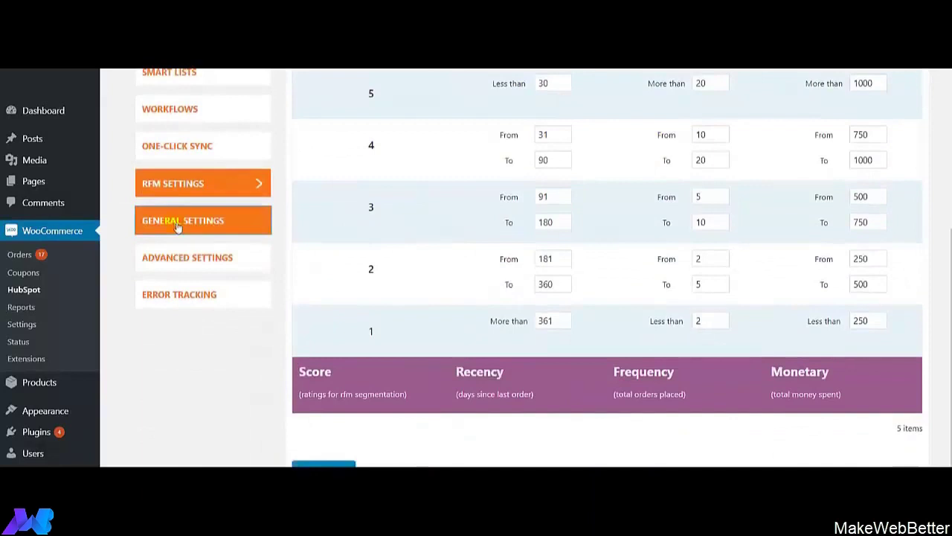
{"action": "scroll", "coordinate": [368, 252], "scroll_direction": "down", "scroll_amount": 3}
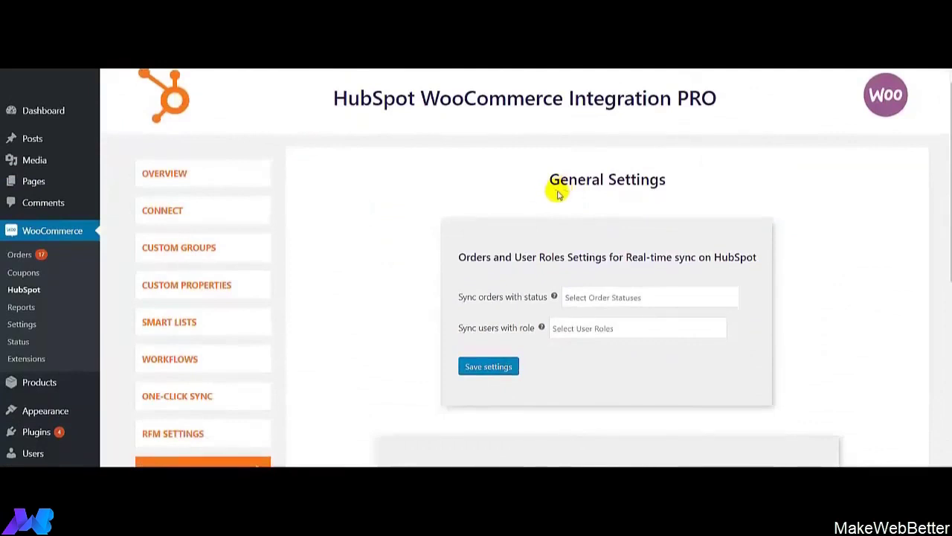
{"action": "scroll", "coordinate": [558, 192], "scroll_direction": "down", "scroll_amount": 1}
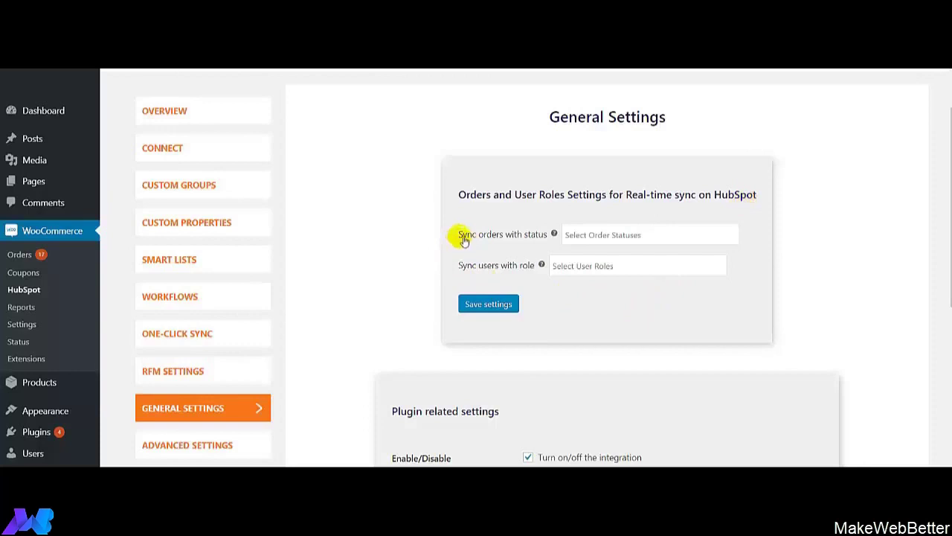
Add Completed, Processing and Refunded to the order statuses synced in real time
{"action": "left_click", "coordinate": [590, 237]}
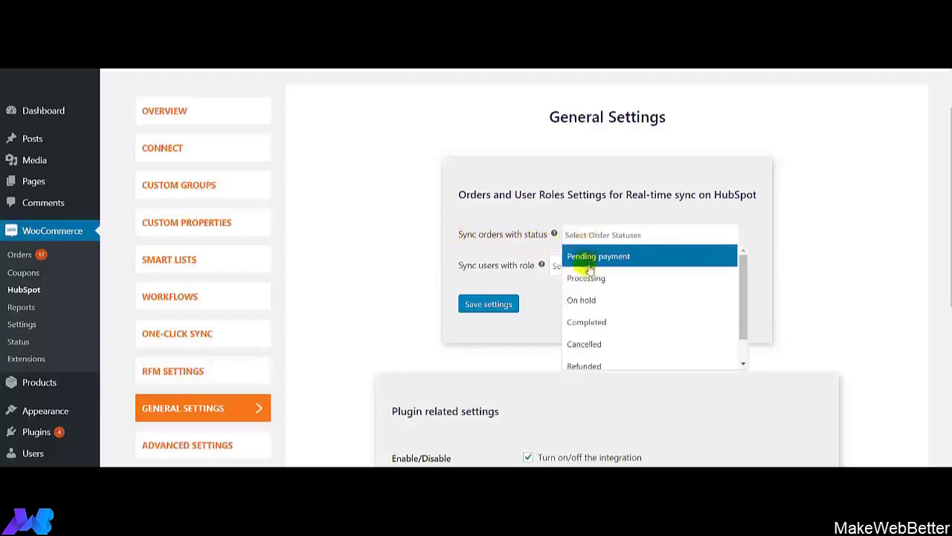
{"action": "scroll", "coordinate": [585, 279], "scroll_direction": "down", "scroll_amount": 1}
{"action": "scroll", "coordinate": [584, 282], "scroll_direction": "up", "scroll_amount": 1}
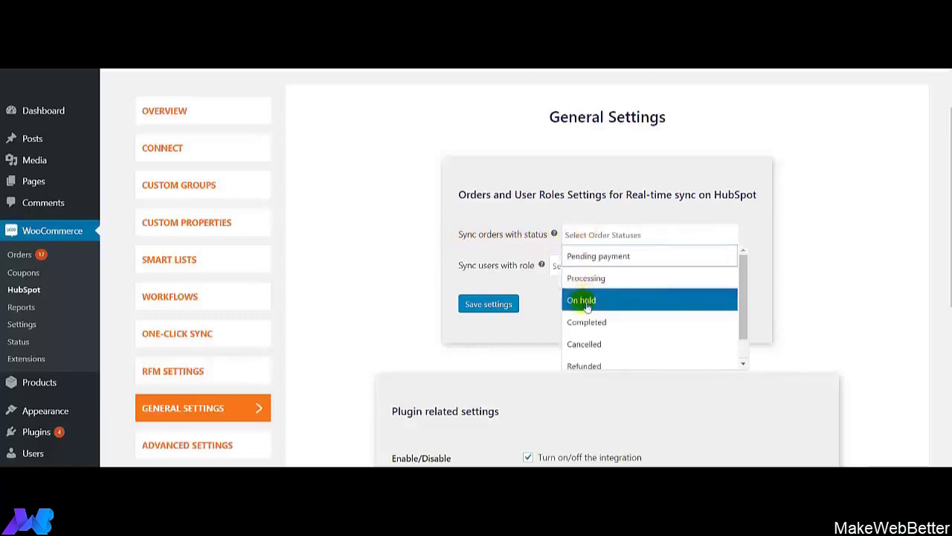
{"action": "left_click", "coordinate": [587, 322]}
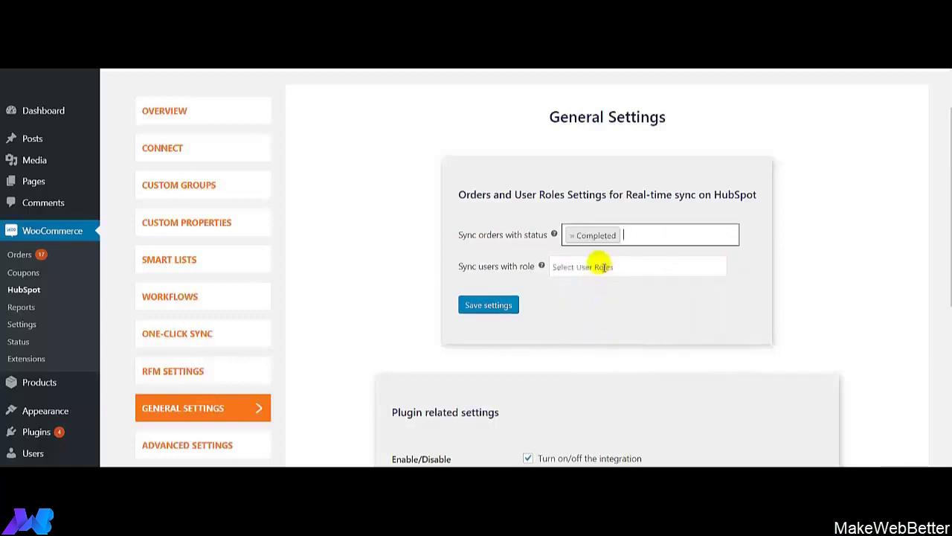
{"action": "left_click", "coordinate": [631, 236]}
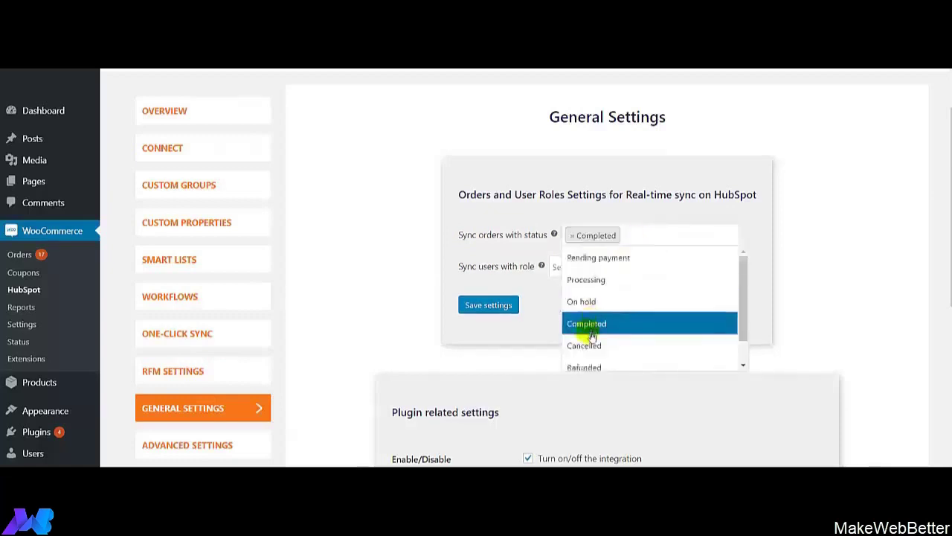
{"action": "left_click", "coordinate": [586, 279]}
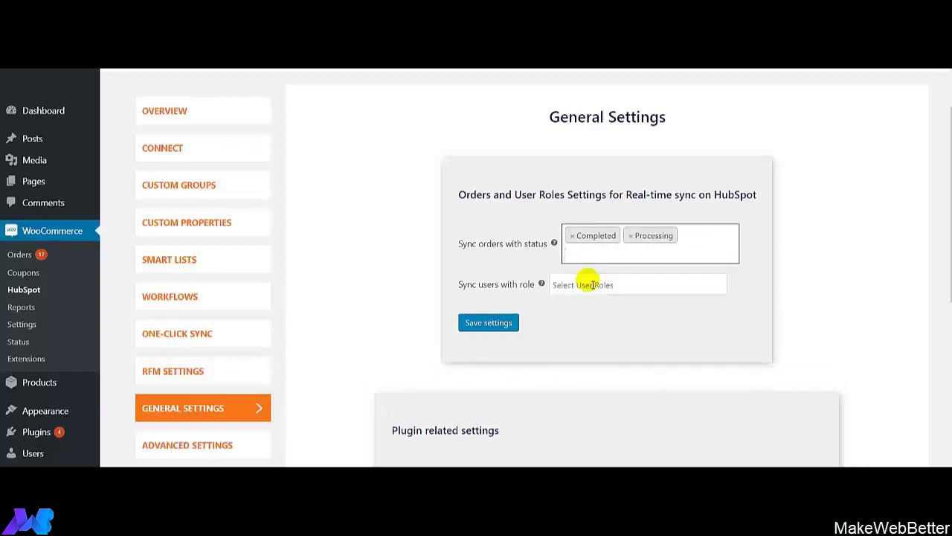
{"action": "left_click", "coordinate": [576, 254]}
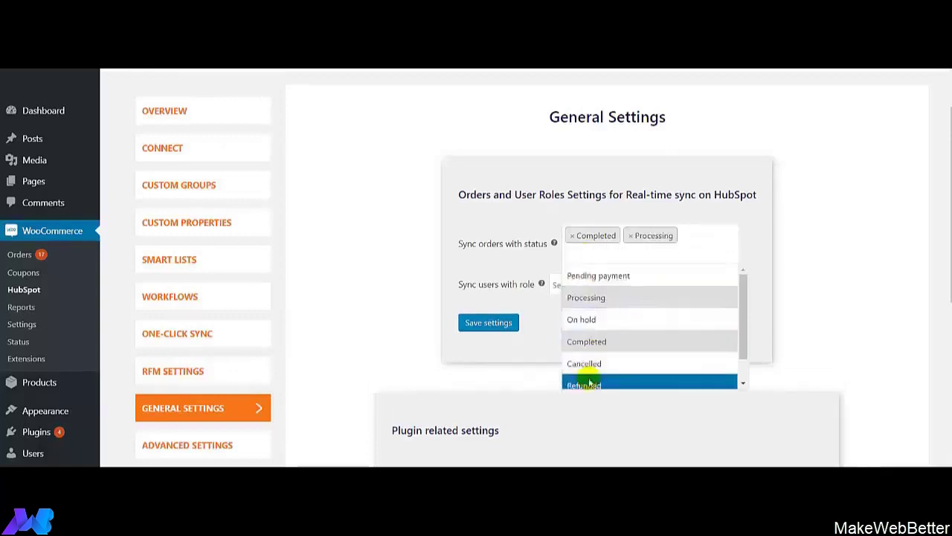
{"action": "left_click", "coordinate": [589, 382]}
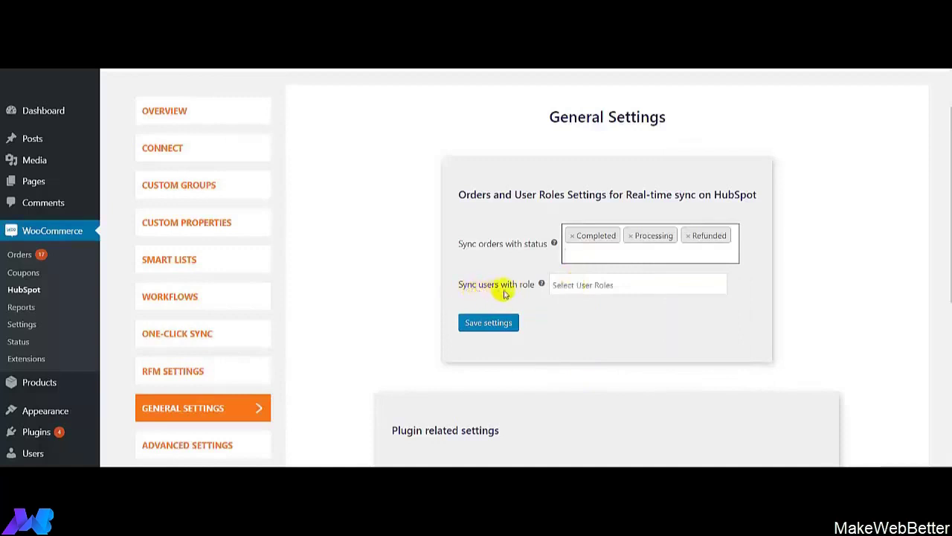
Sync users with the Administrator role and save the real-time sync settings
{"action": "left_click", "coordinate": [593, 292]}
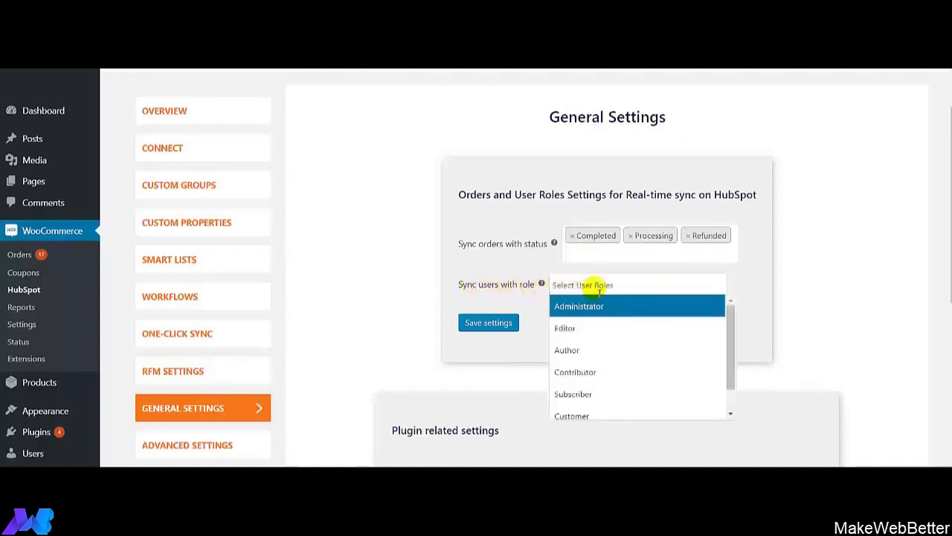
{"action": "left_click", "coordinate": [584, 311]}
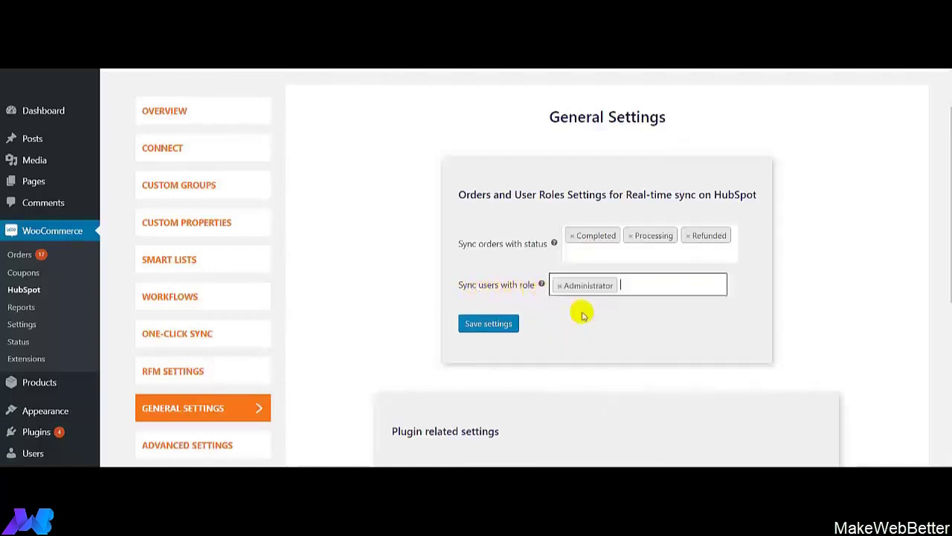
{"action": "left_click", "coordinate": [488, 333]}
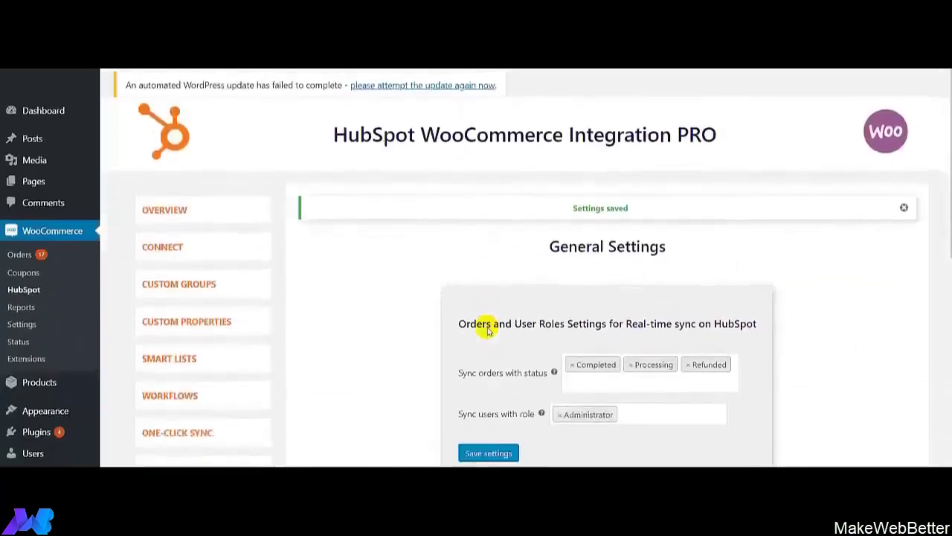
After the 'Settings saved' notice, go to the Advanced Settings page showing Plugin Related Settings
{"action": "scroll", "coordinate": [521, 283], "scroll_direction": "down", "scroll_amount": 2}
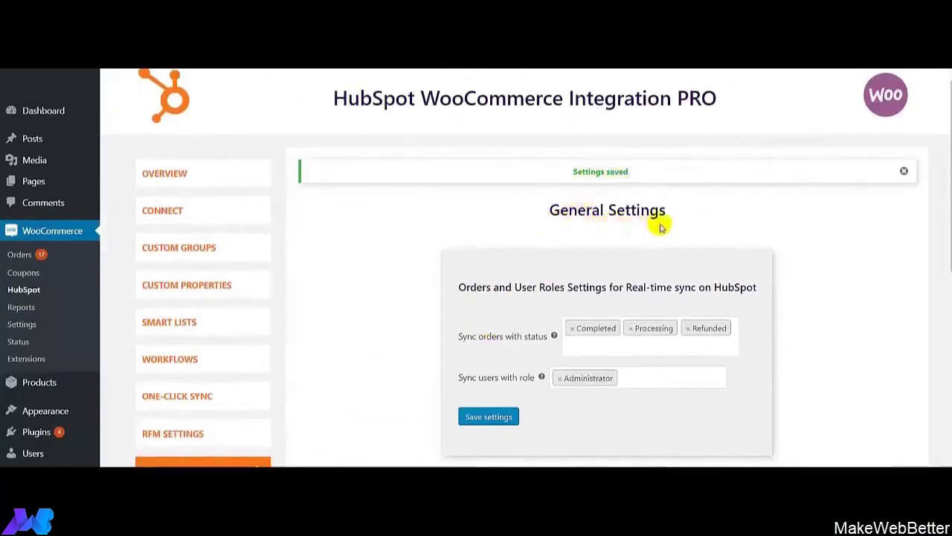
{"action": "scroll", "coordinate": [296, 272], "scroll_direction": "down", "scroll_amount": 5}
{"action": "left_click", "coordinate": [224, 262]}
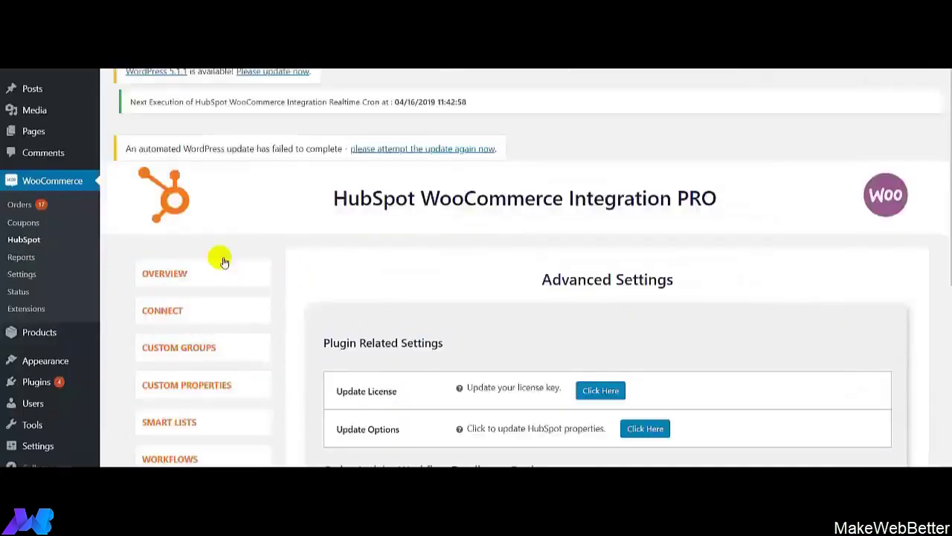
Review the workflow and static list enrollment settings, then check Error Tracking: 122 calls, 0 failed
{"action": "scroll", "coordinate": [362, 228], "scroll_direction": "down", "scroll_amount": 2}
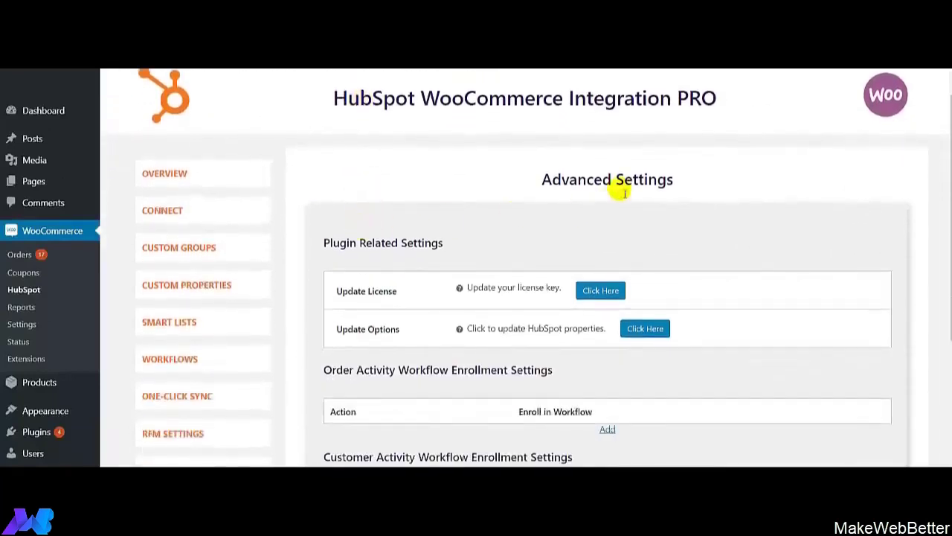
{"action": "scroll", "coordinate": [623, 192], "scroll_direction": "down", "scroll_amount": 1}
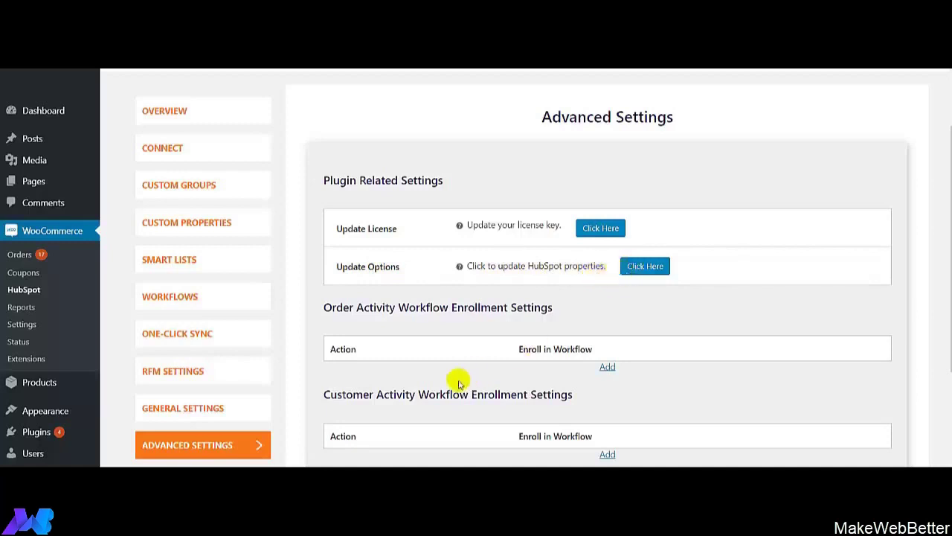
{"action": "scroll", "coordinate": [452, 378], "scroll_direction": "down", "scroll_amount": 3}
{"action": "scroll", "coordinate": [458, 383], "scroll_direction": "down", "scroll_amount": 1}
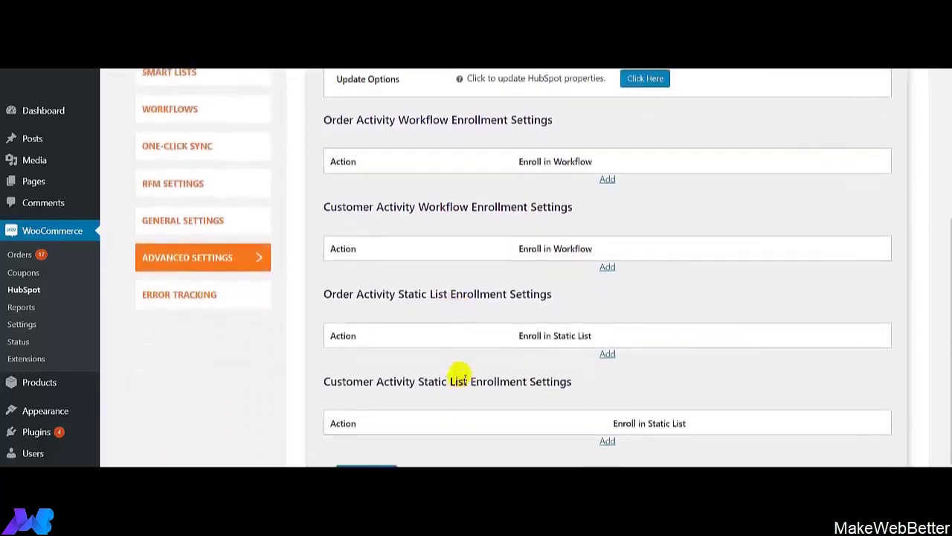
{"action": "scroll", "coordinate": [416, 320], "scroll_direction": "up", "scroll_amount": 3}
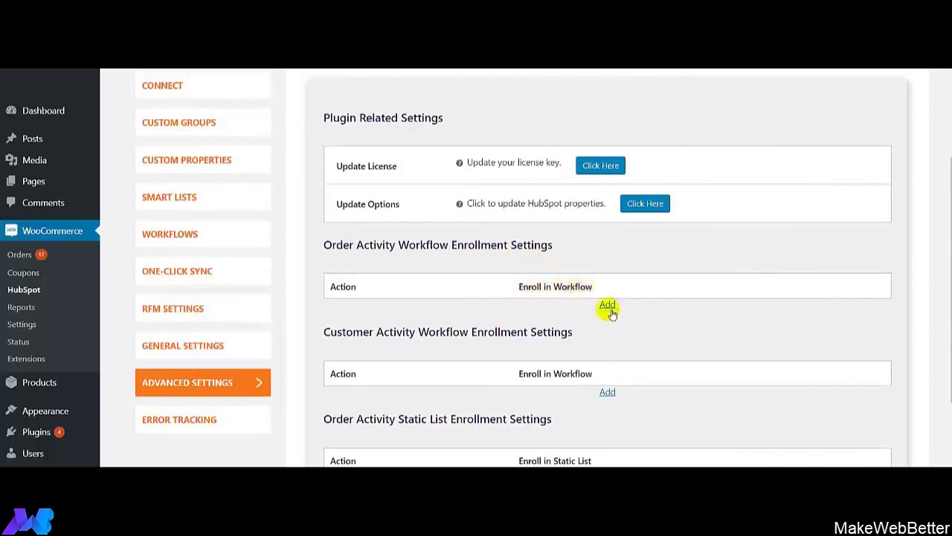
{"action": "scroll", "coordinate": [607, 310], "scroll_direction": "down", "scroll_amount": 1}
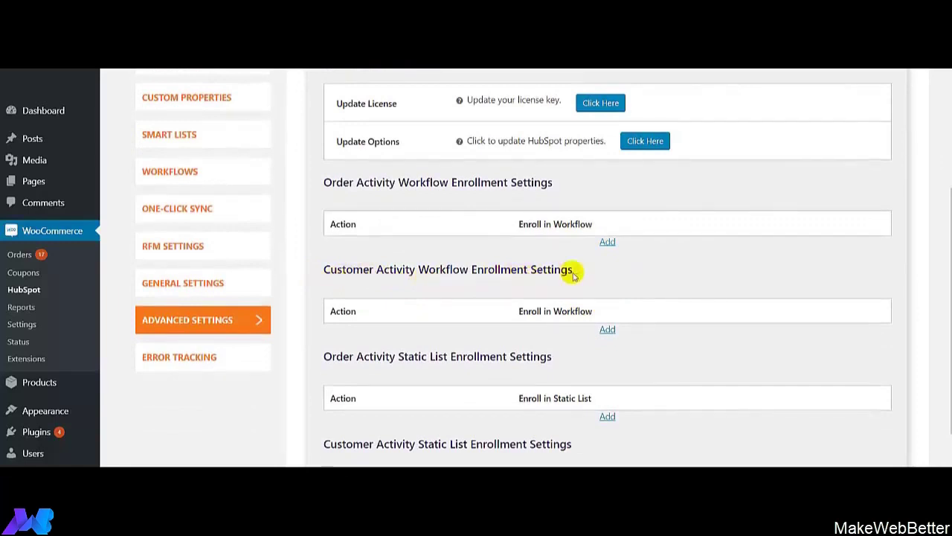
{"action": "scroll", "coordinate": [219, 237], "scroll_direction": "down", "scroll_amount": 2}
{"action": "left_click", "coordinate": [220, 237]}
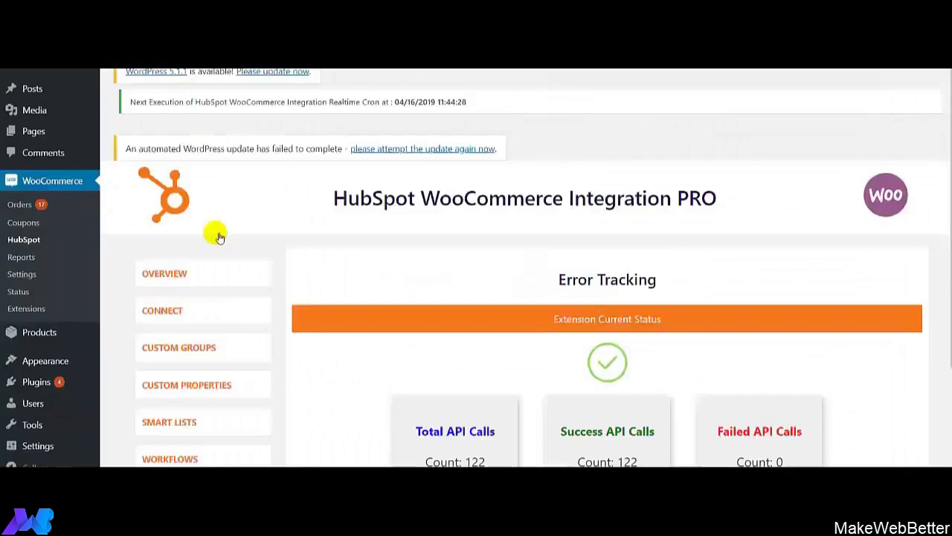